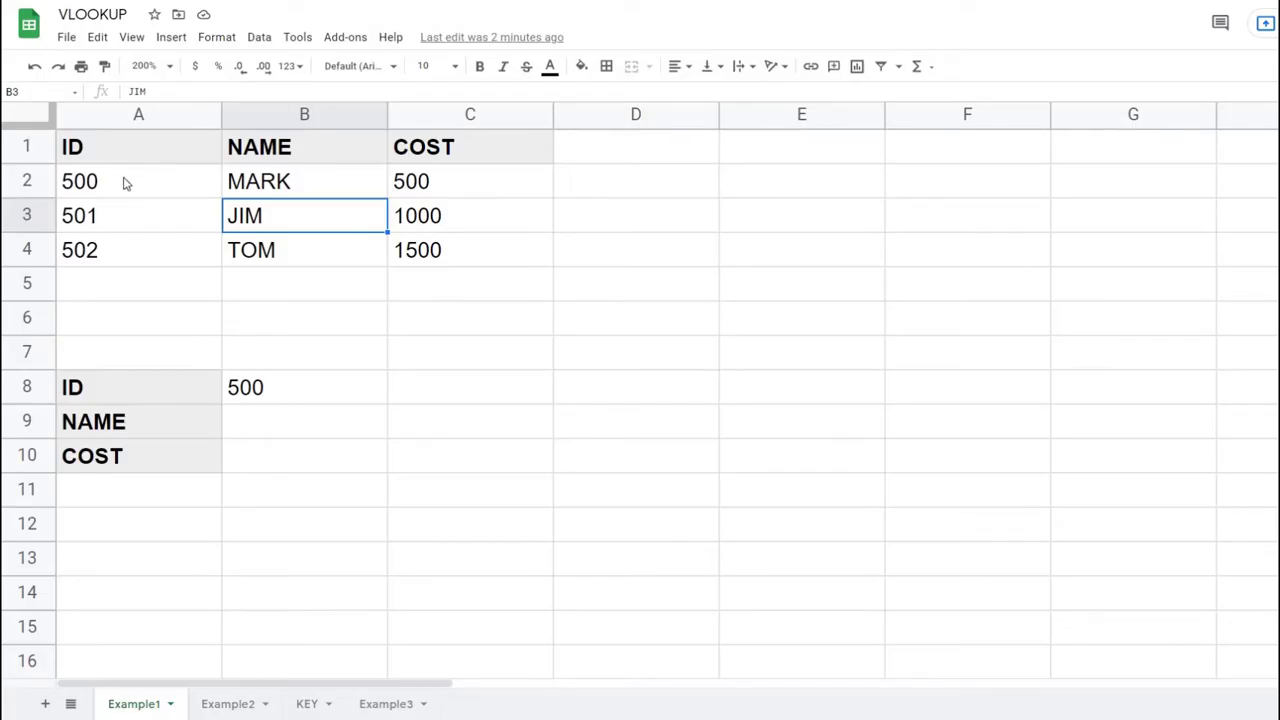
Point out ID 500 in the table, along with its name MARK and its cost.
{"action": "left_click", "coordinate": [125, 183]}
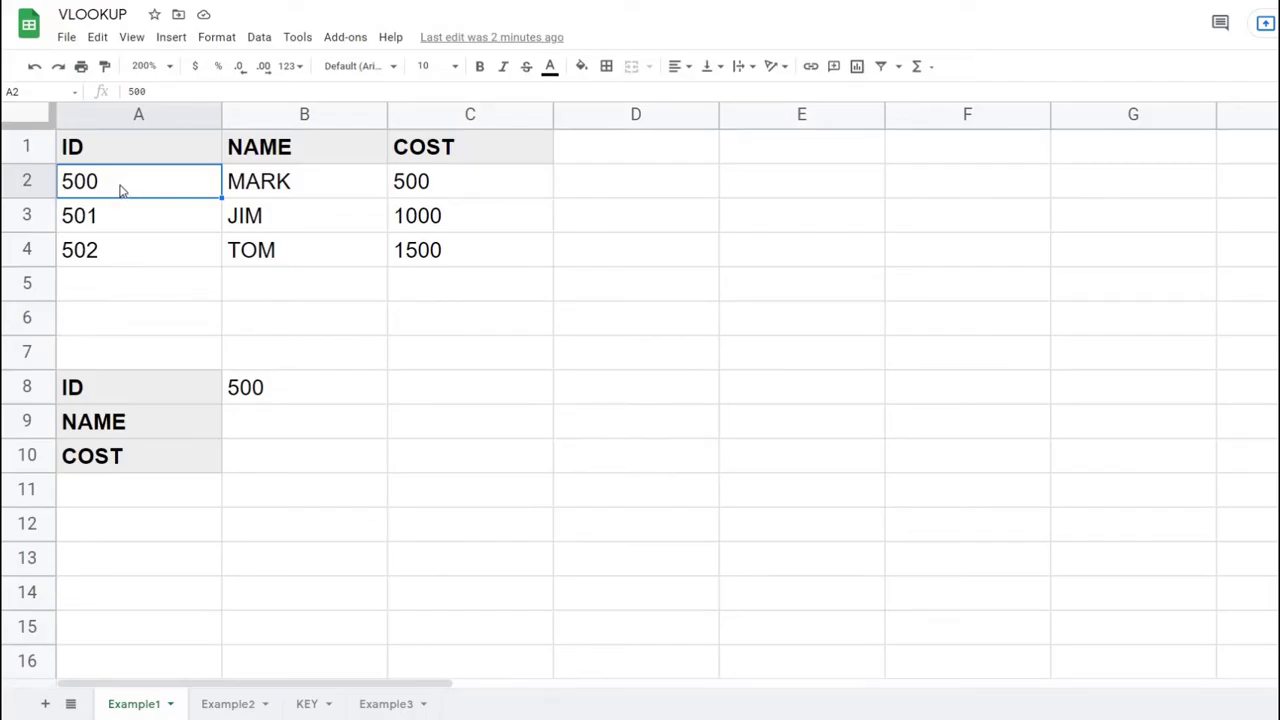
{"action": "left_click", "coordinate": [305, 190]}
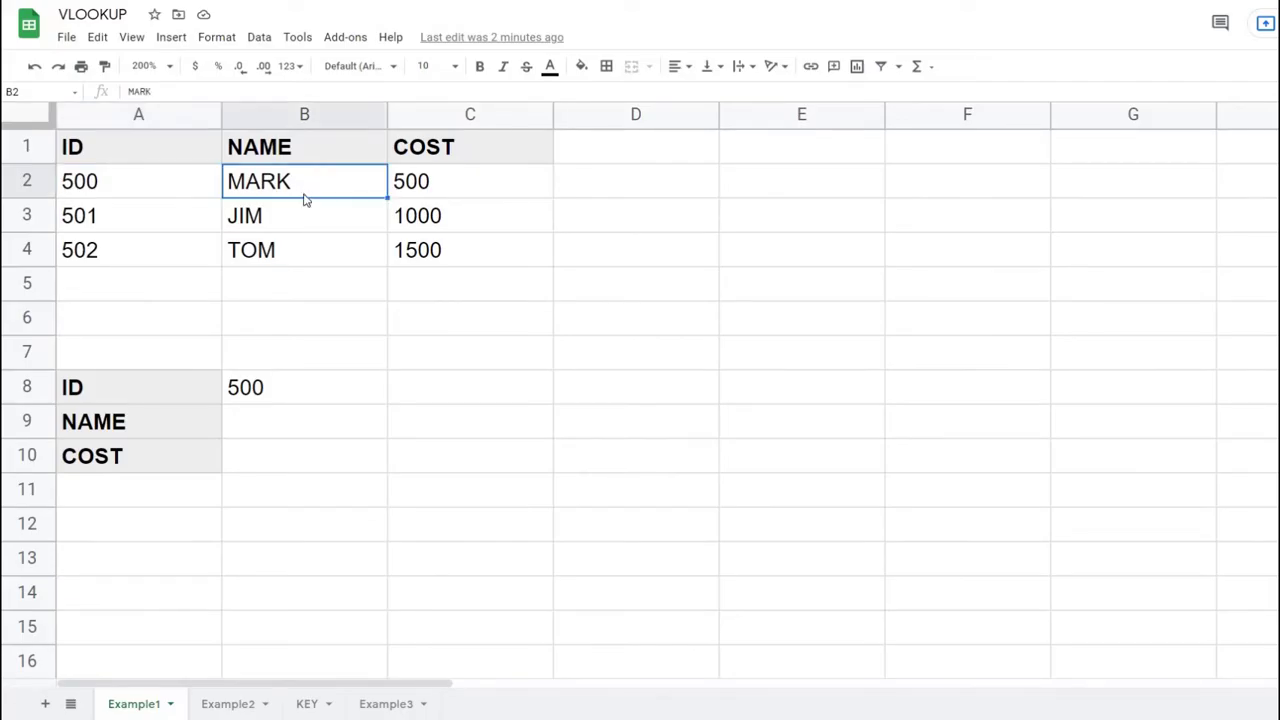
{"action": "left_click", "coordinate": [481, 184]}
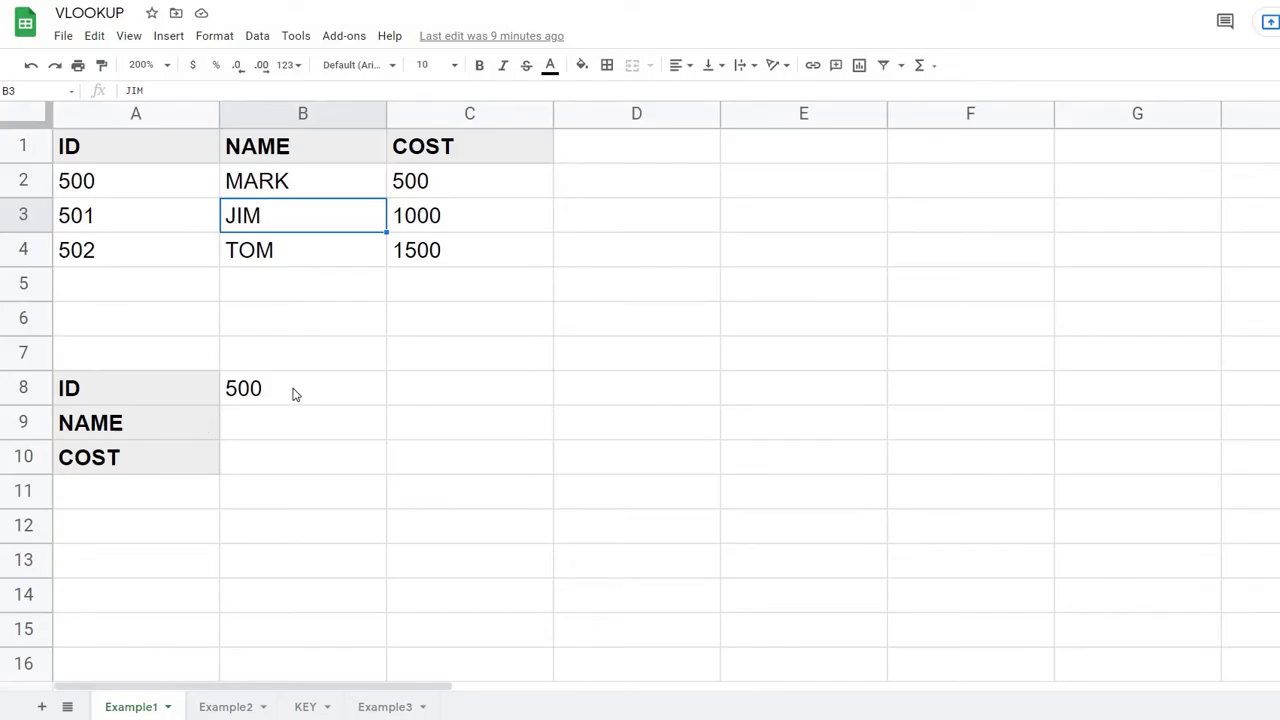
Enter =VLOOKUP(B8,A2:C4,2,FALSE) in B9 so it returns MARK for ID 500.
{"action": "left_click", "coordinate": [281, 425]}
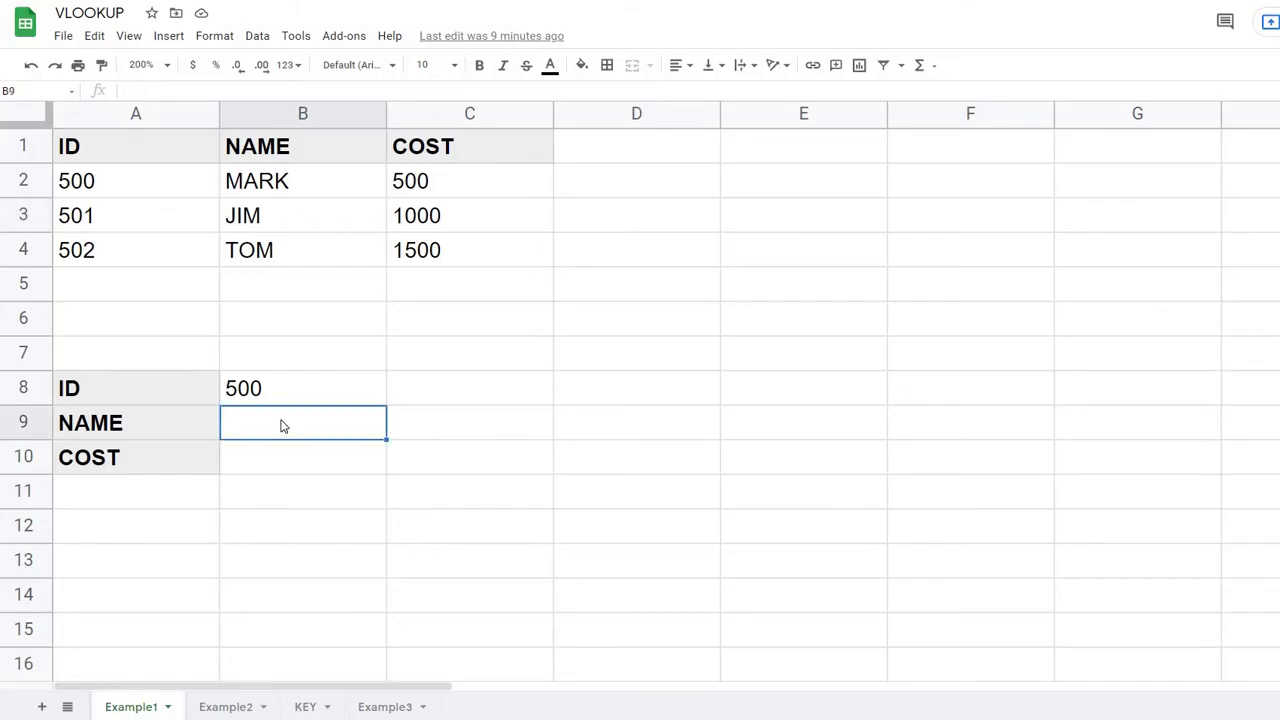
{"action": "type", "text": "="}
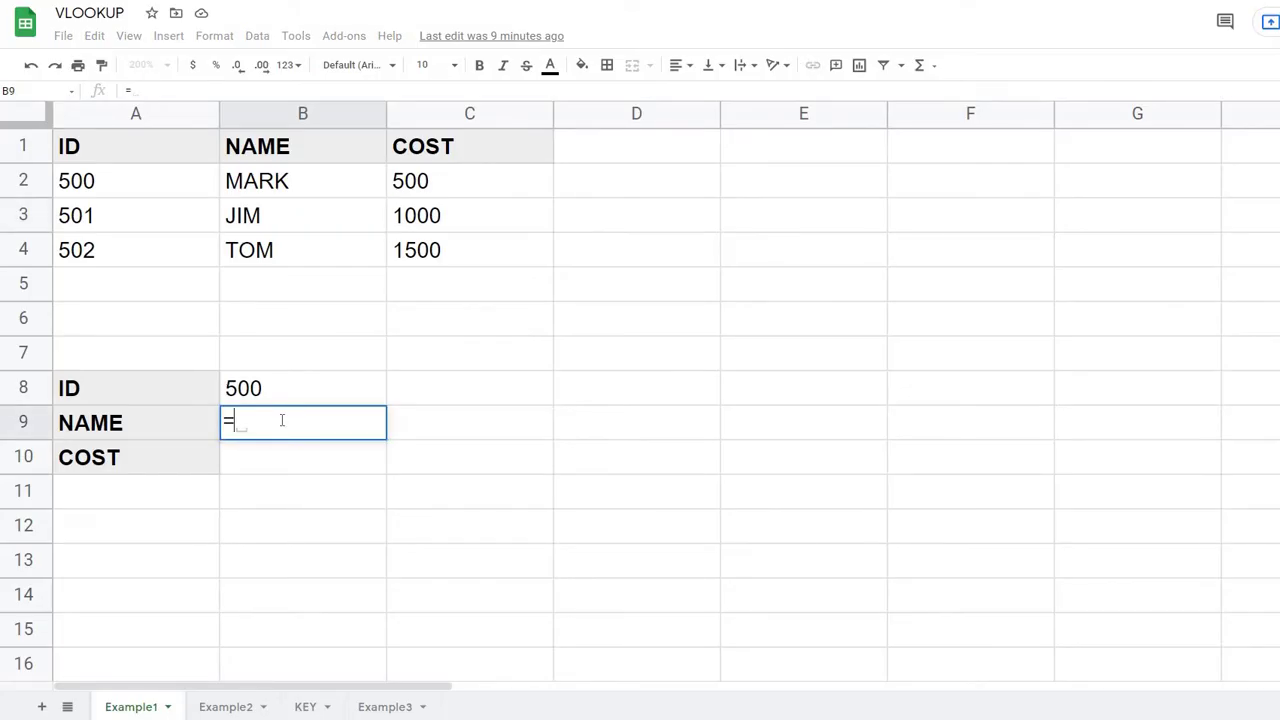
{"action": "type", "text": "VLOOK"}
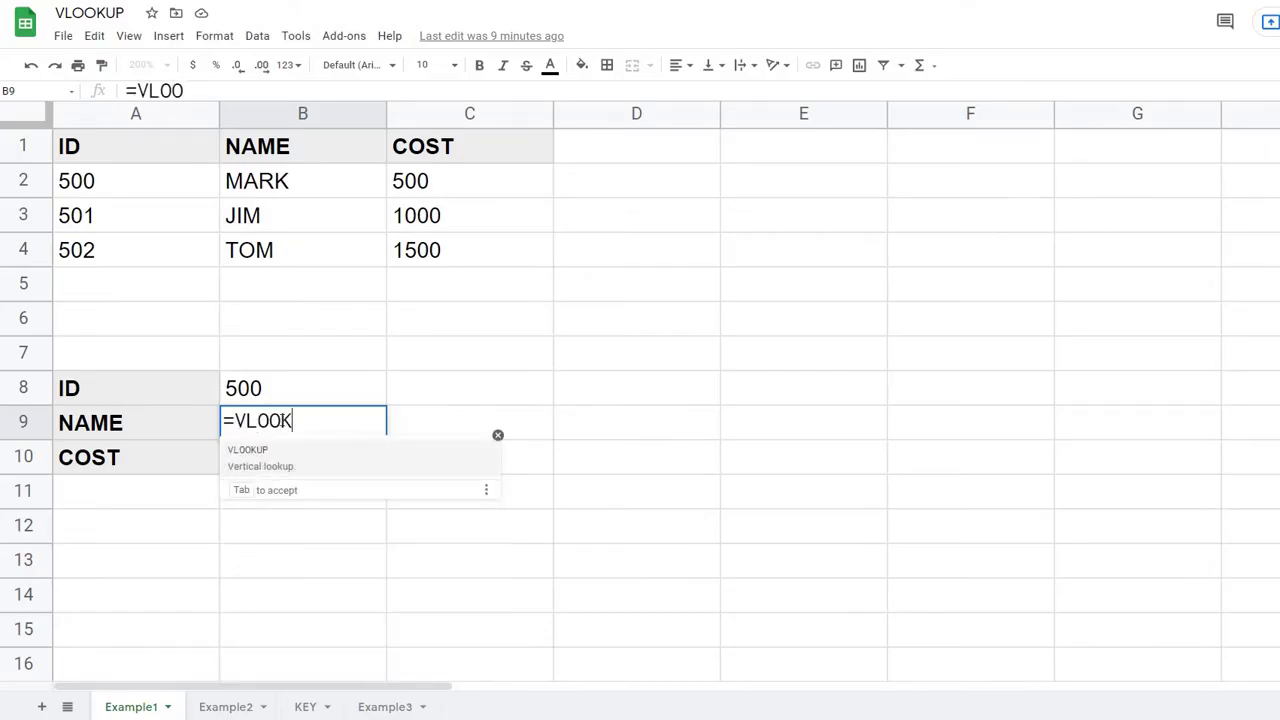
{"action": "type", "text": "UP"}
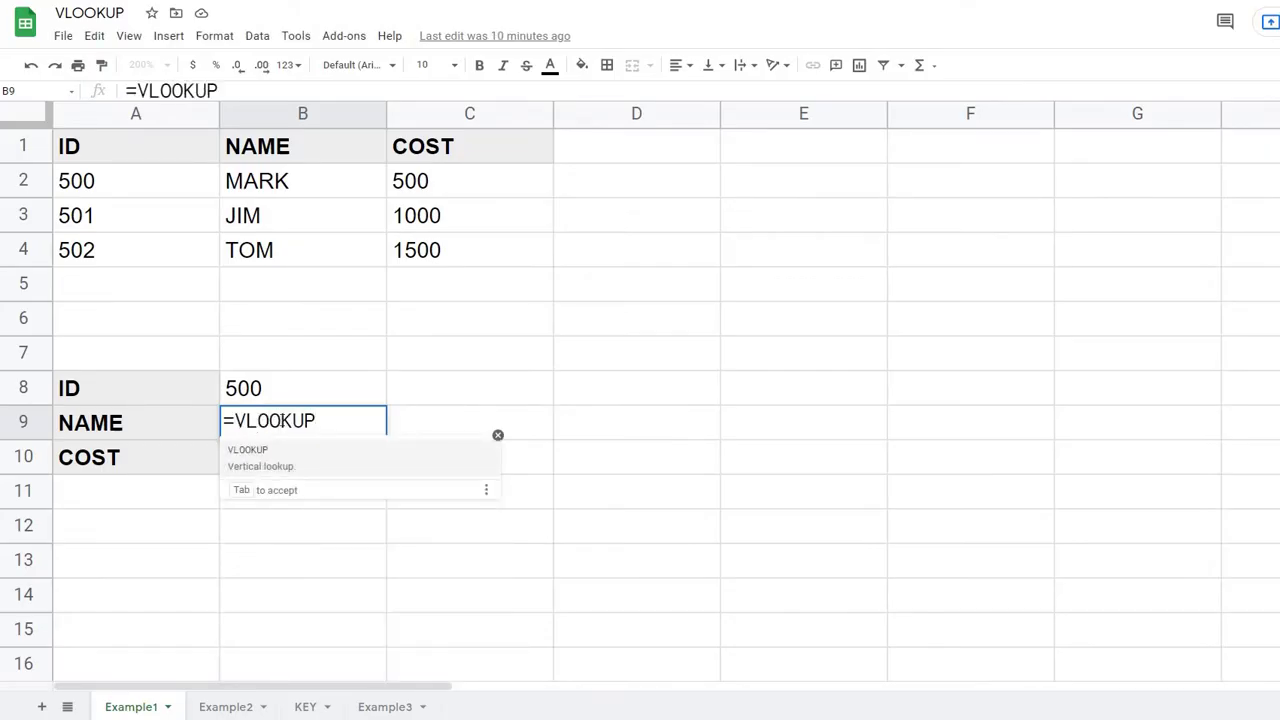
{"action": "type", "text": "("}
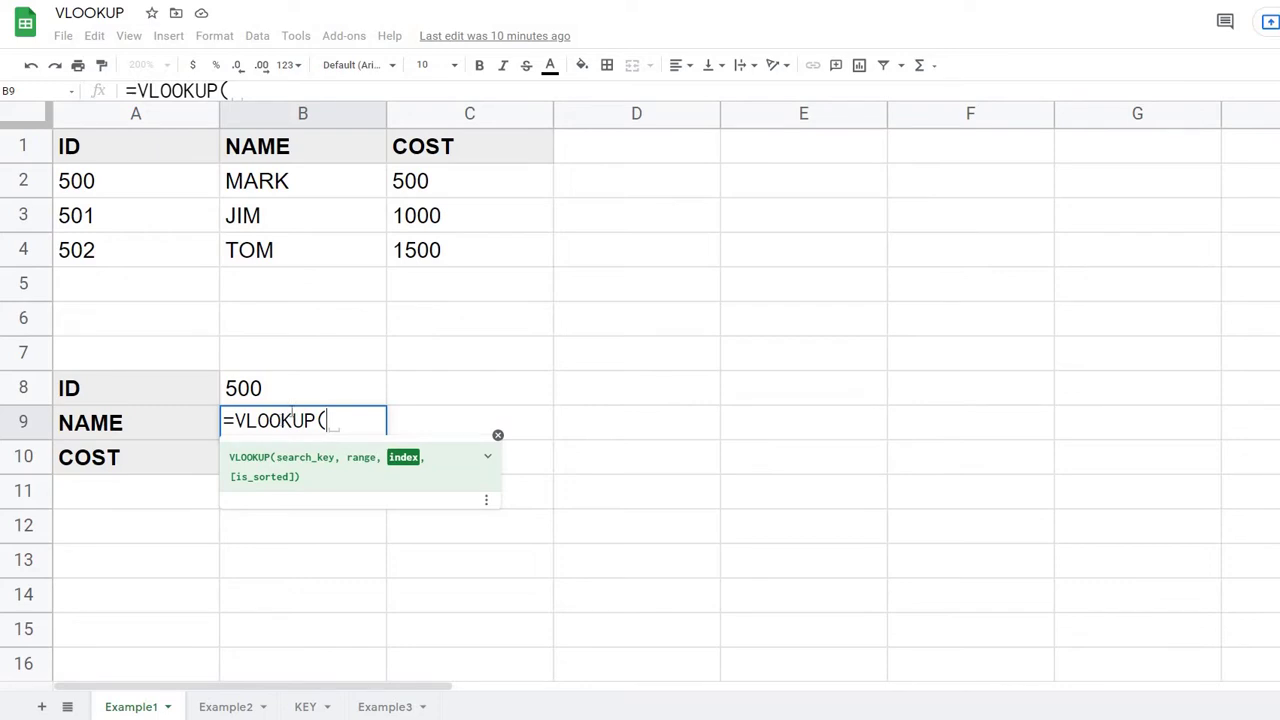
{"action": "left_click", "coordinate": [290, 391]}
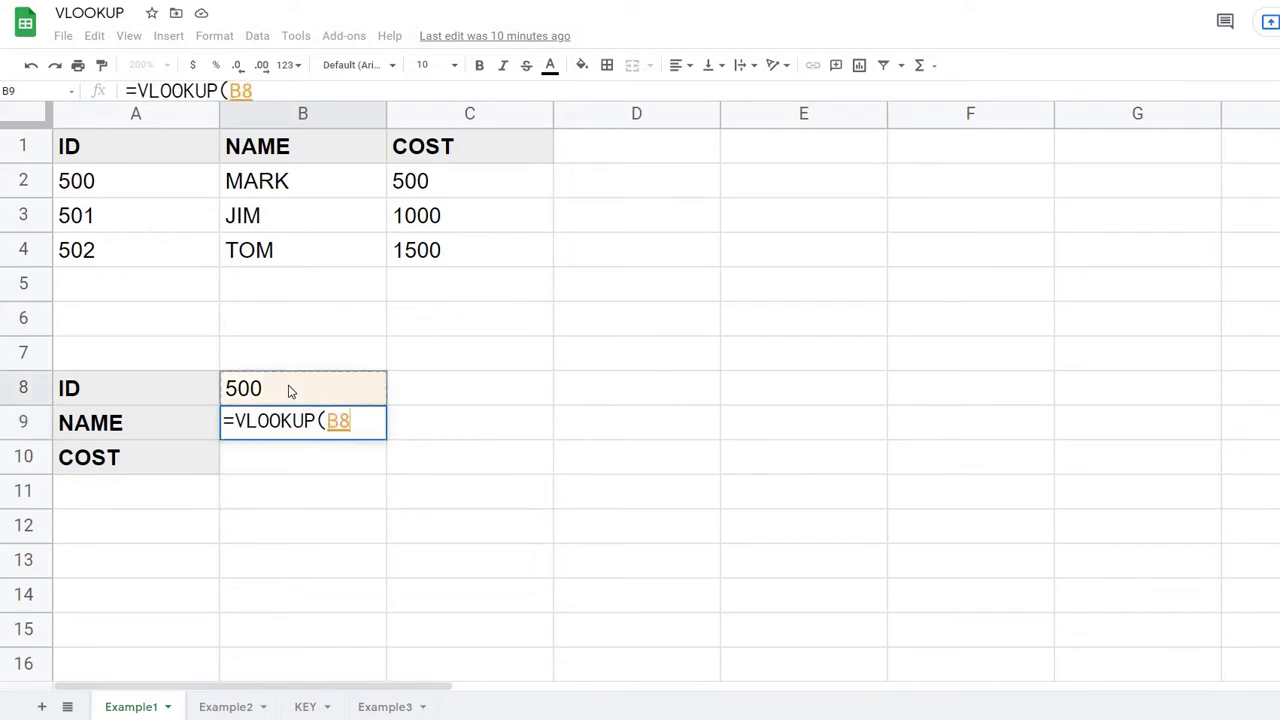
{"action": "type", "text": ","}
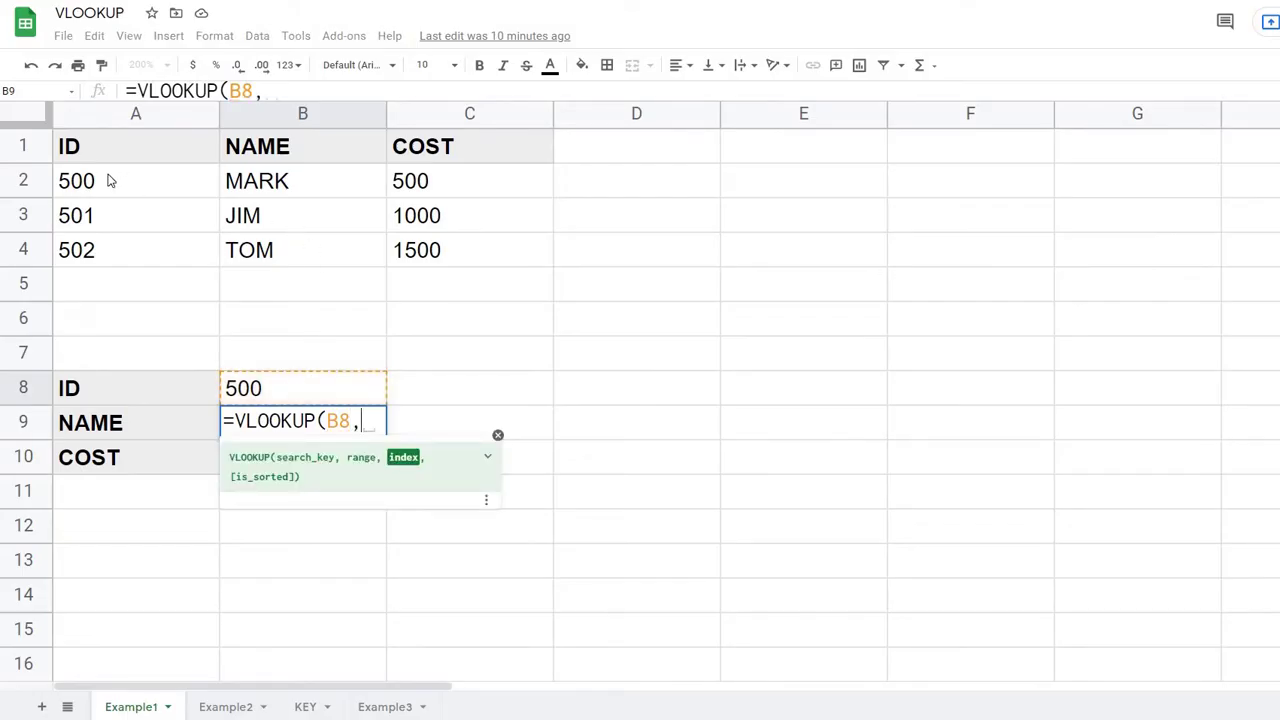
{"action": "left_click_drag", "start_coordinate": [110, 180], "coordinate": [457, 260]}
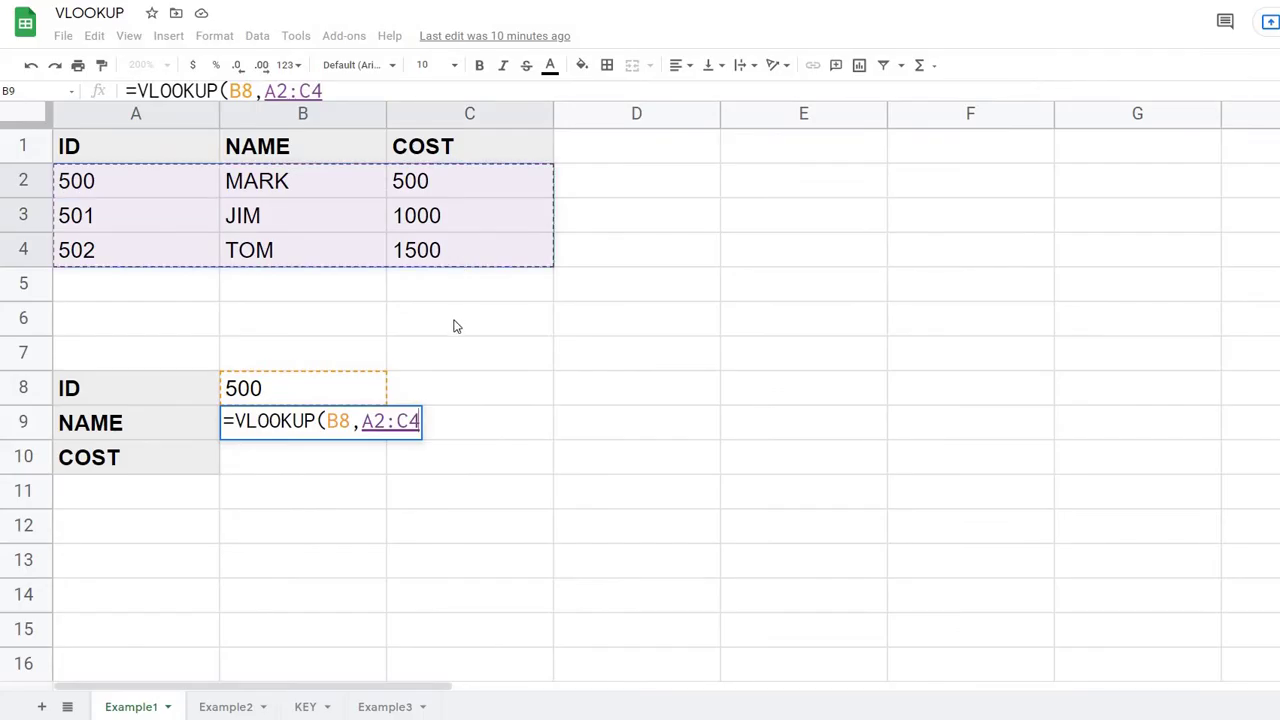
{"action": "type", "text": ","}
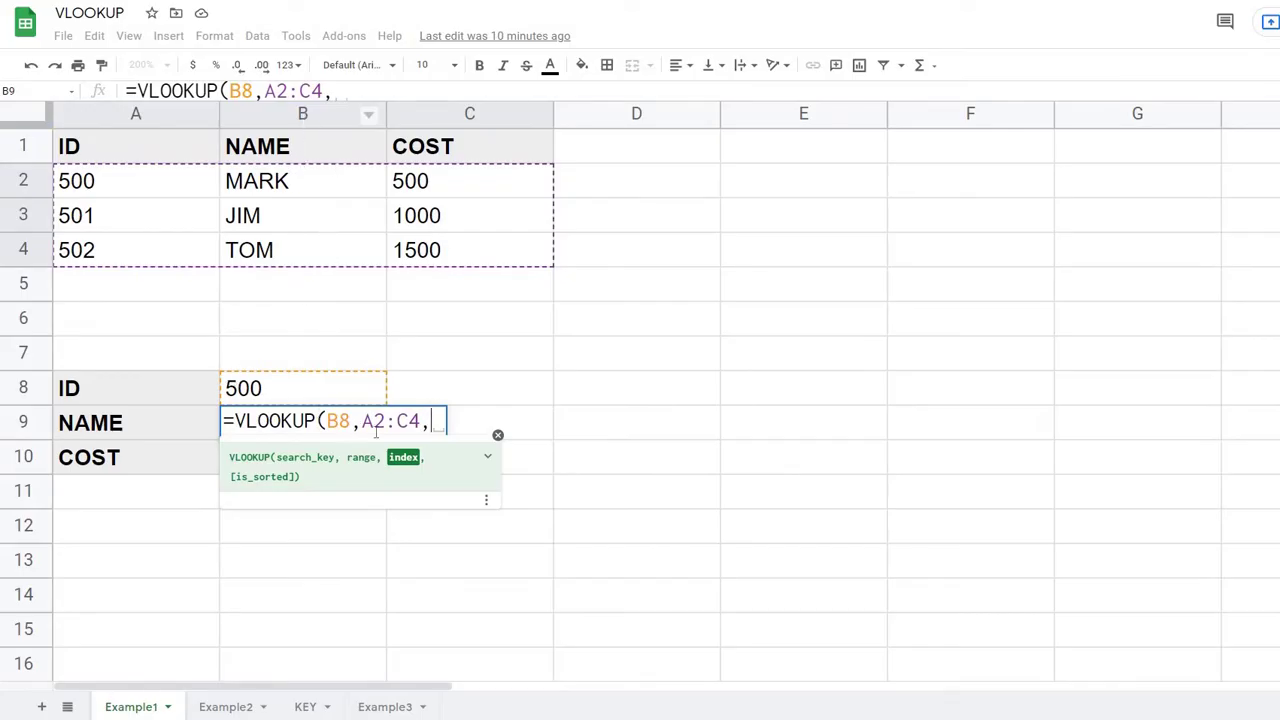
{"action": "type", "text": "2"}
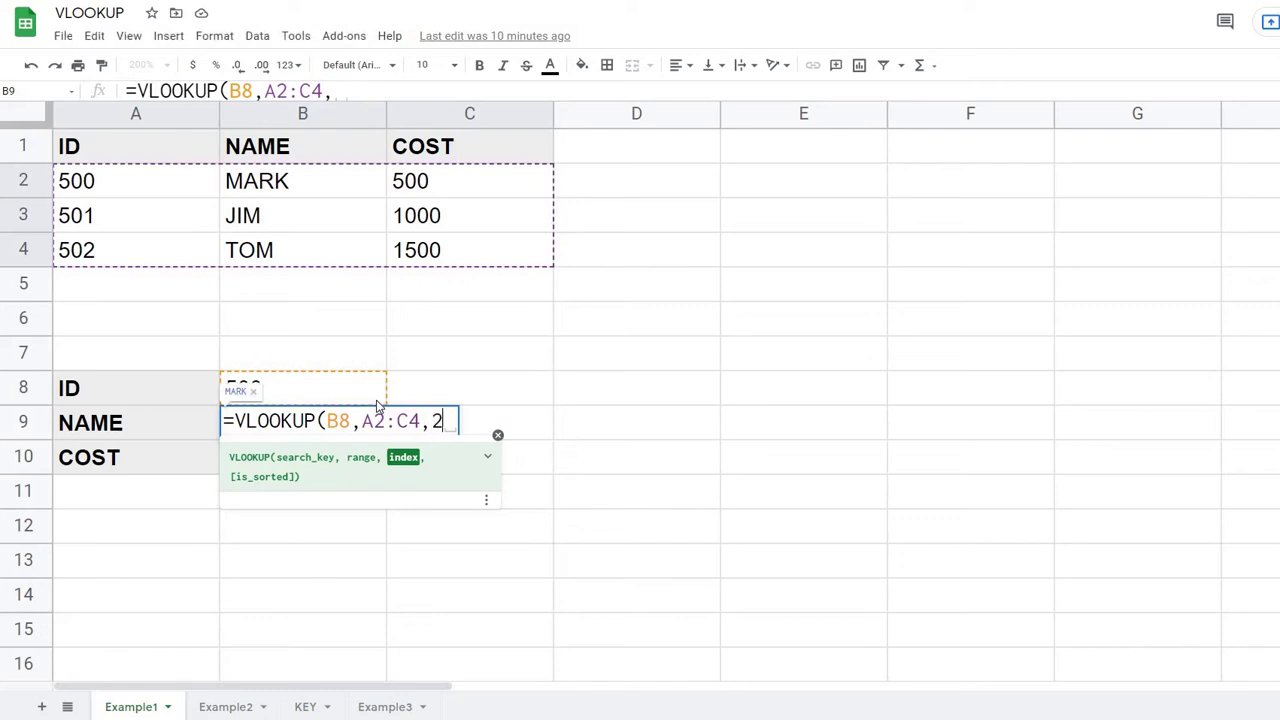
{"action": "type", "text": ","}
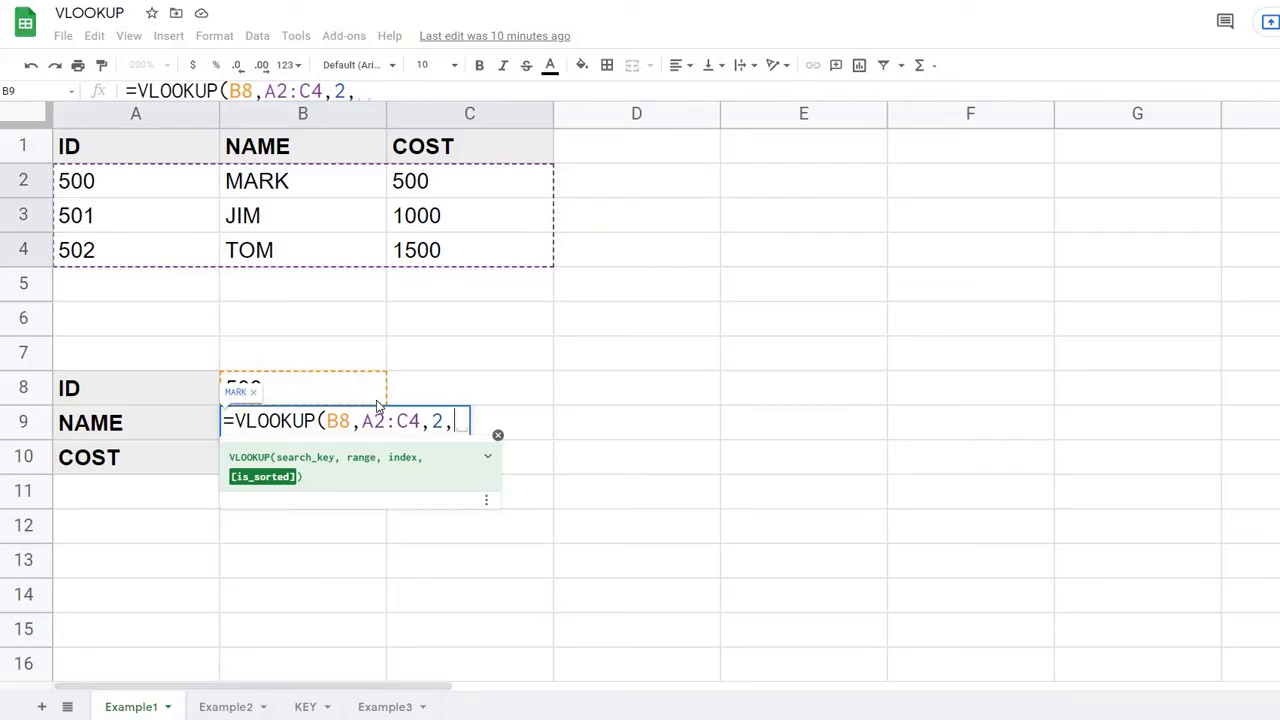
{"action": "type", "text": "FALS"}
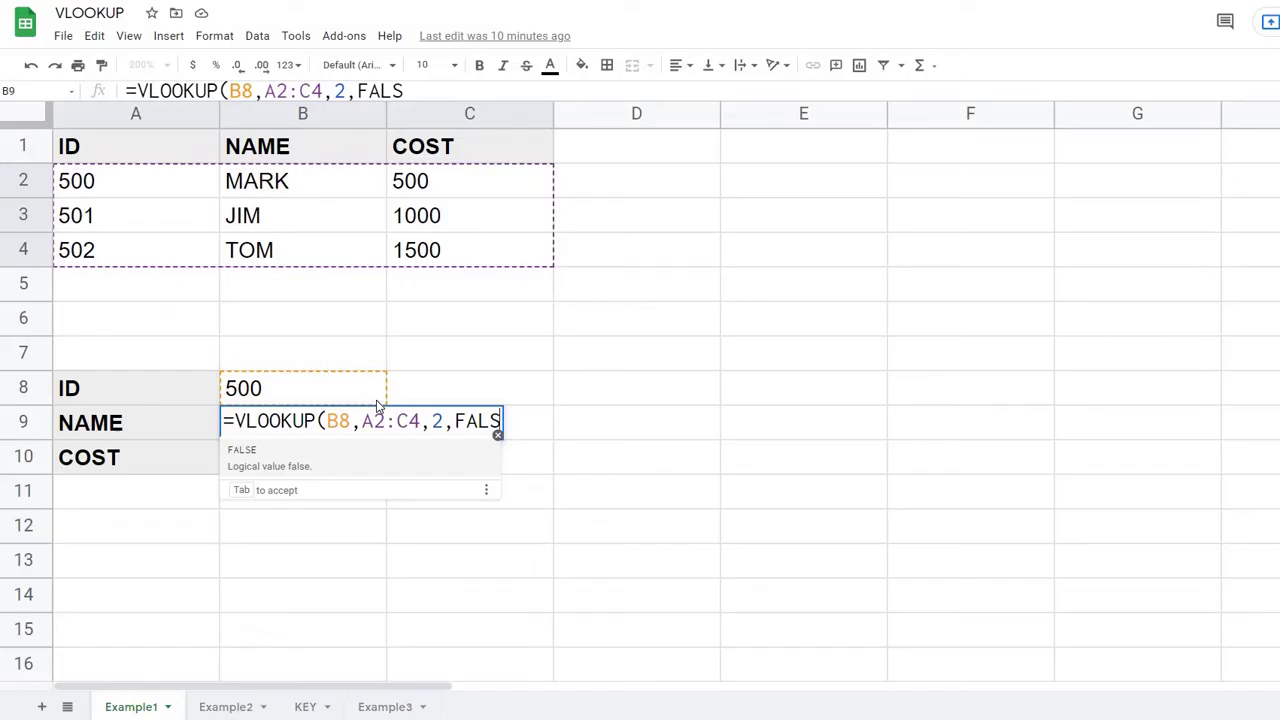
{"action": "type", "text": "E"}
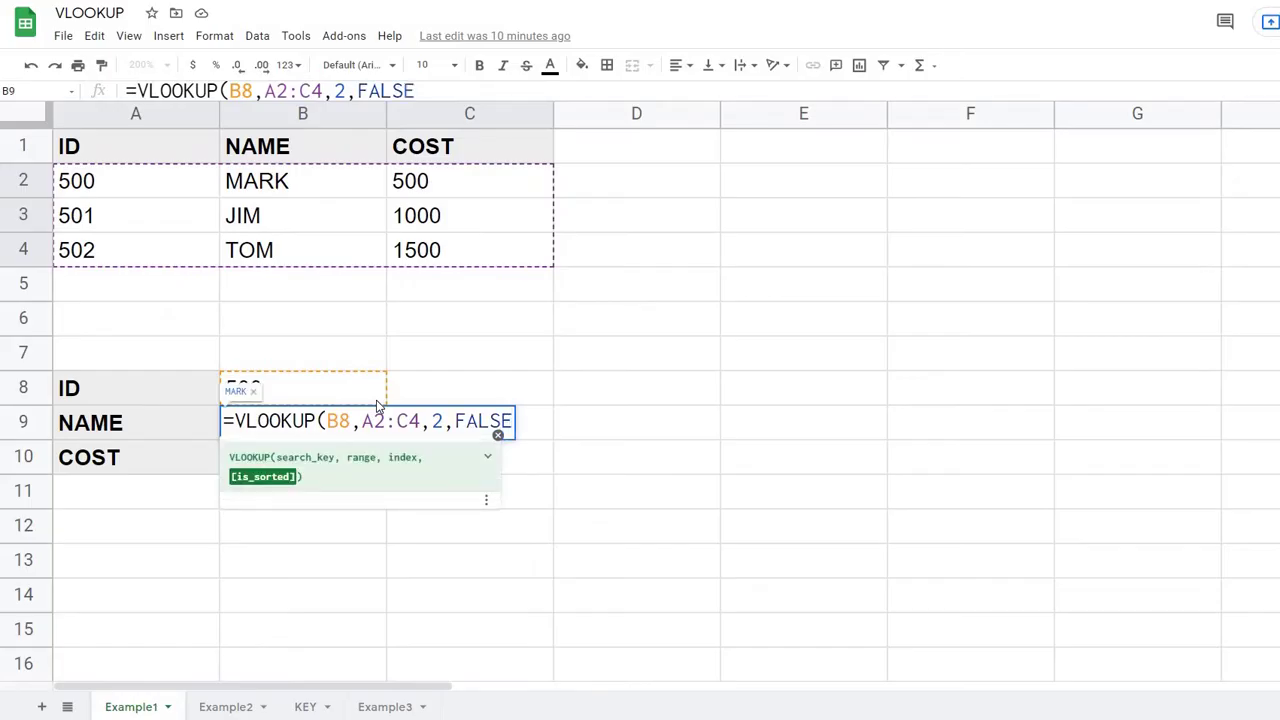
{"action": "type", "text": ")"}
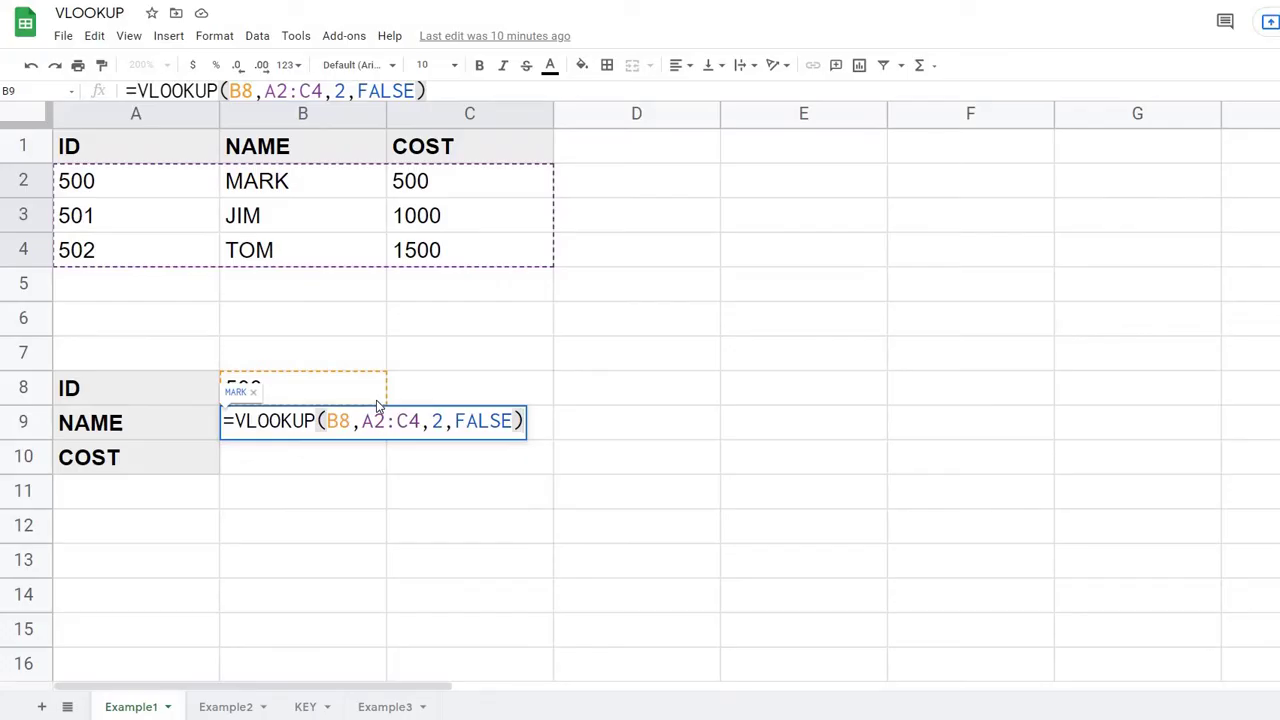
{"action": "key", "text": "Return"}
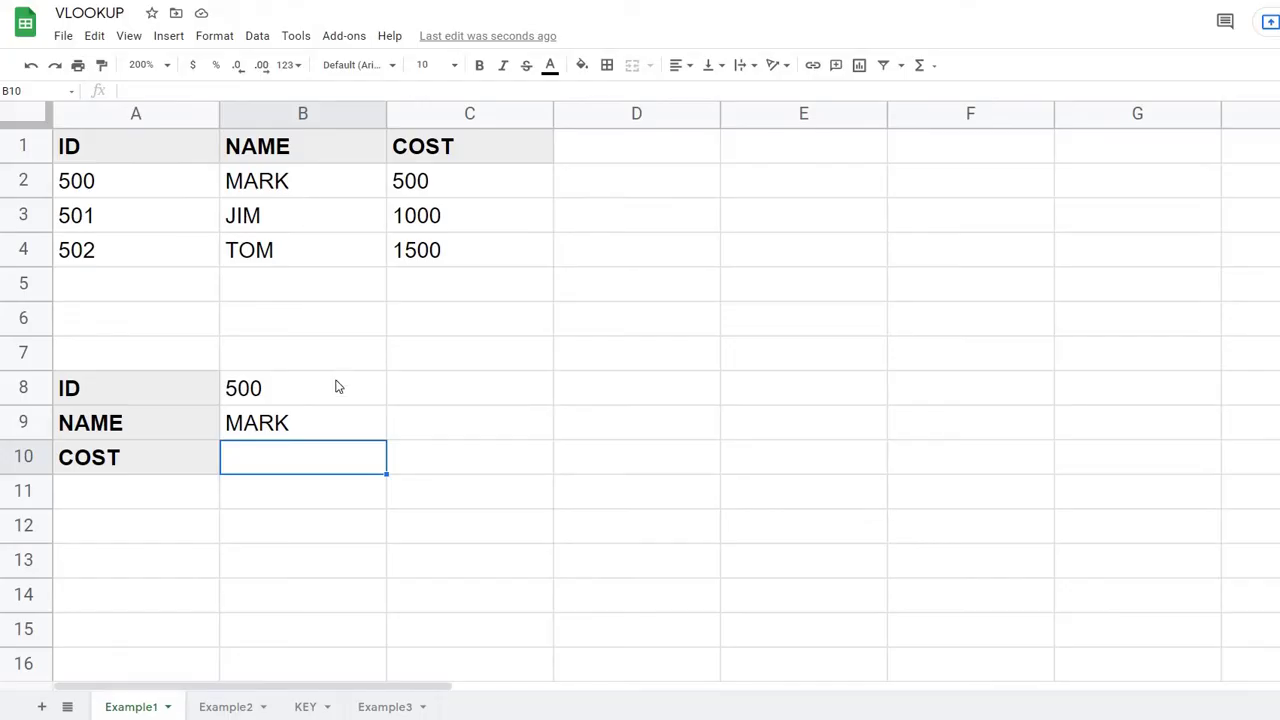
{"action": "left_click", "coordinate": [334, 425]}
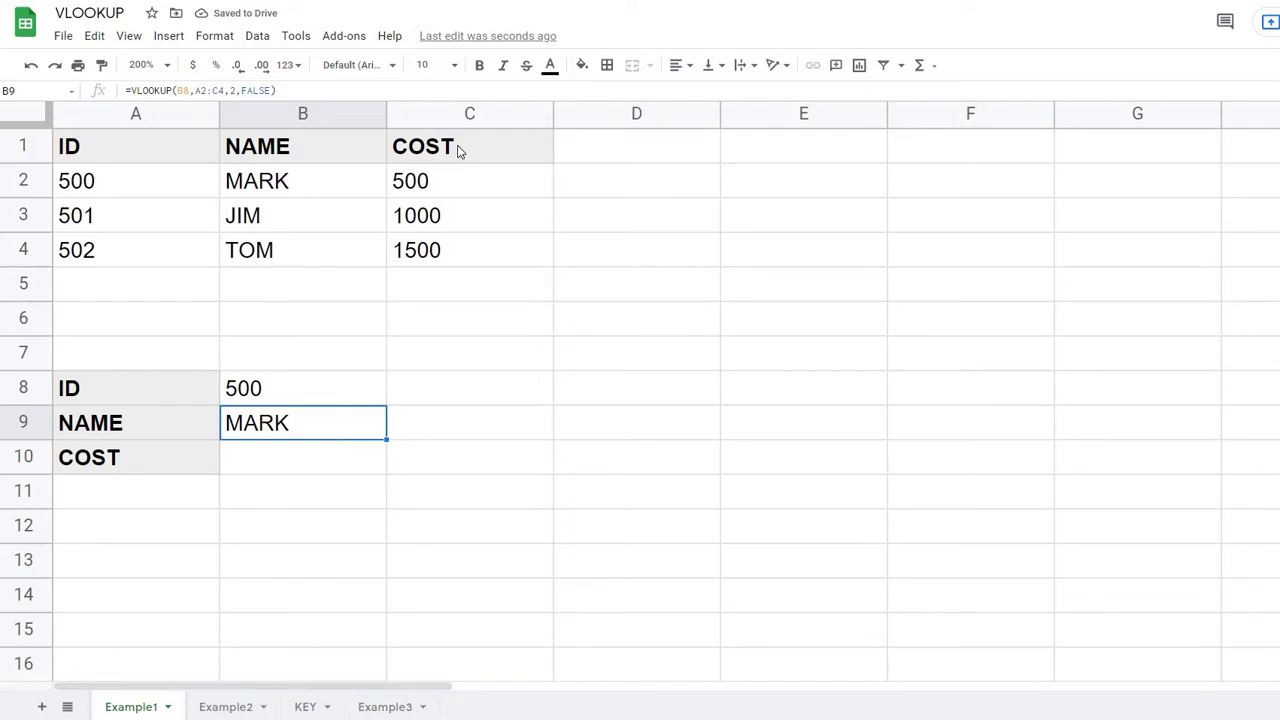
{"action": "left_click", "coordinate": [297, 466]}
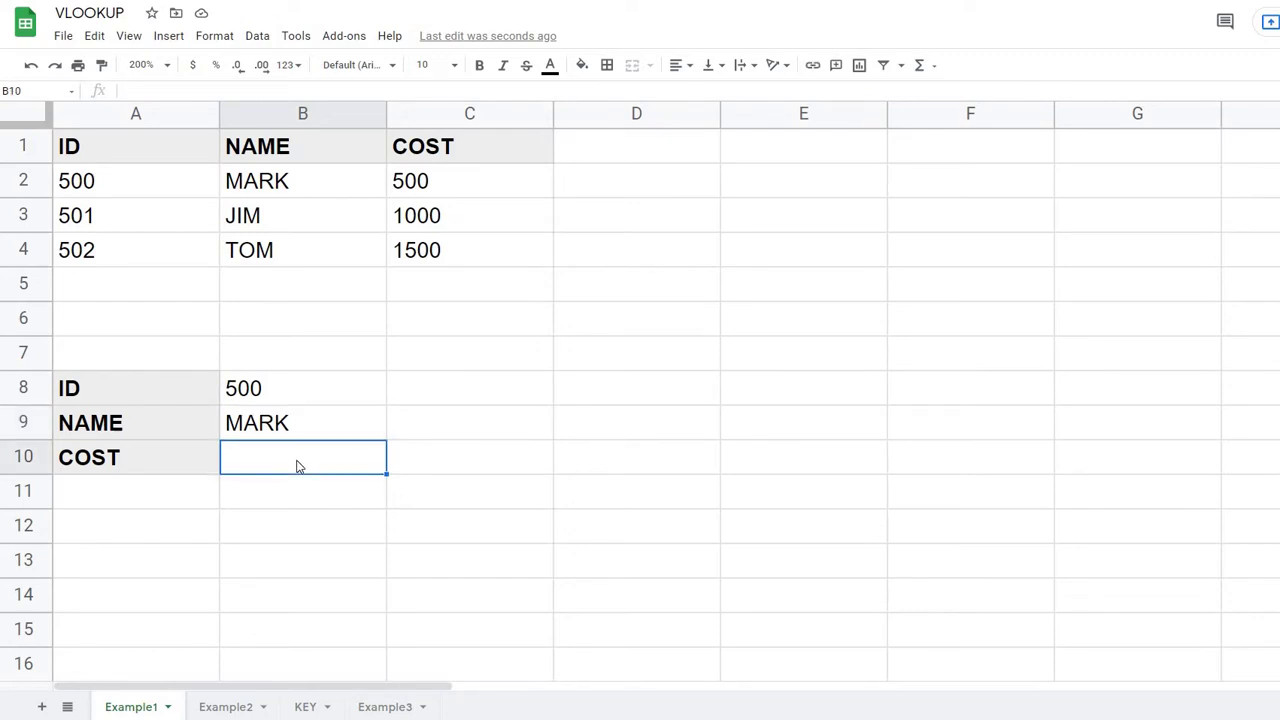
Enter =VLOOKUP(B8,A2:C4,3,FALSE) in B10 to return the cost 500.
{"action": "type", "text": "=VL"}
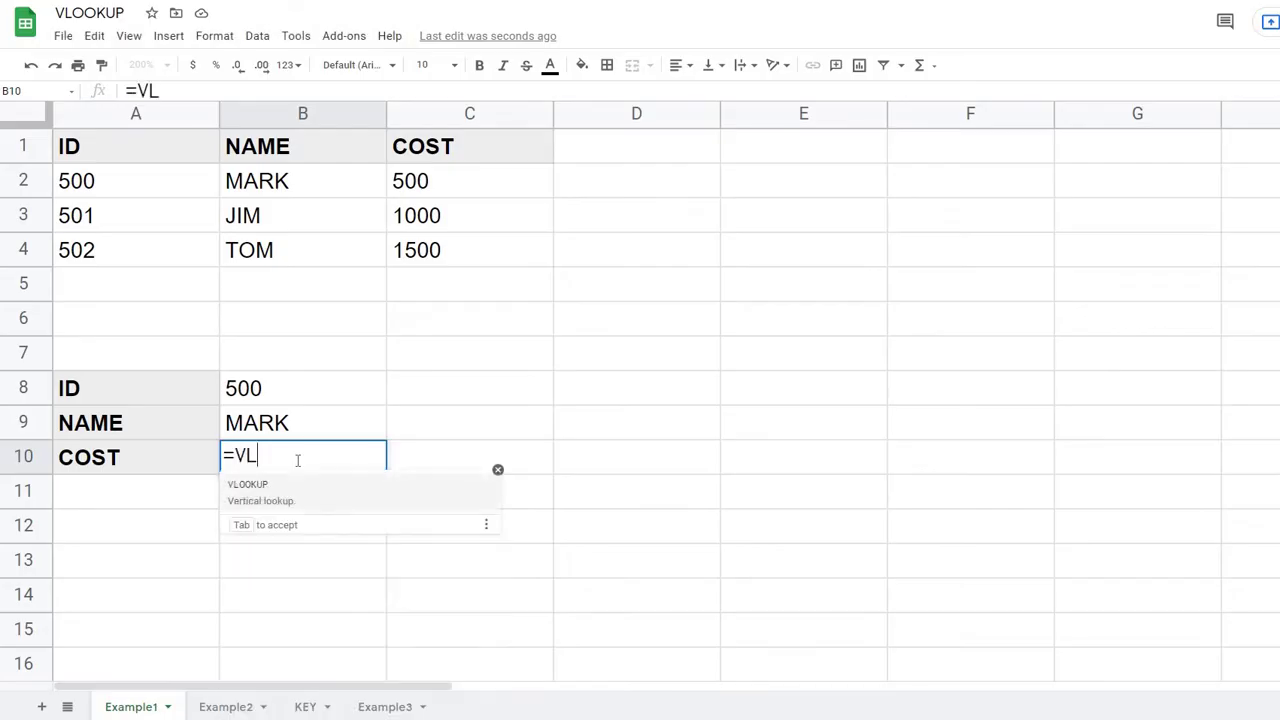
{"action": "type", "text": "OOKUP"}
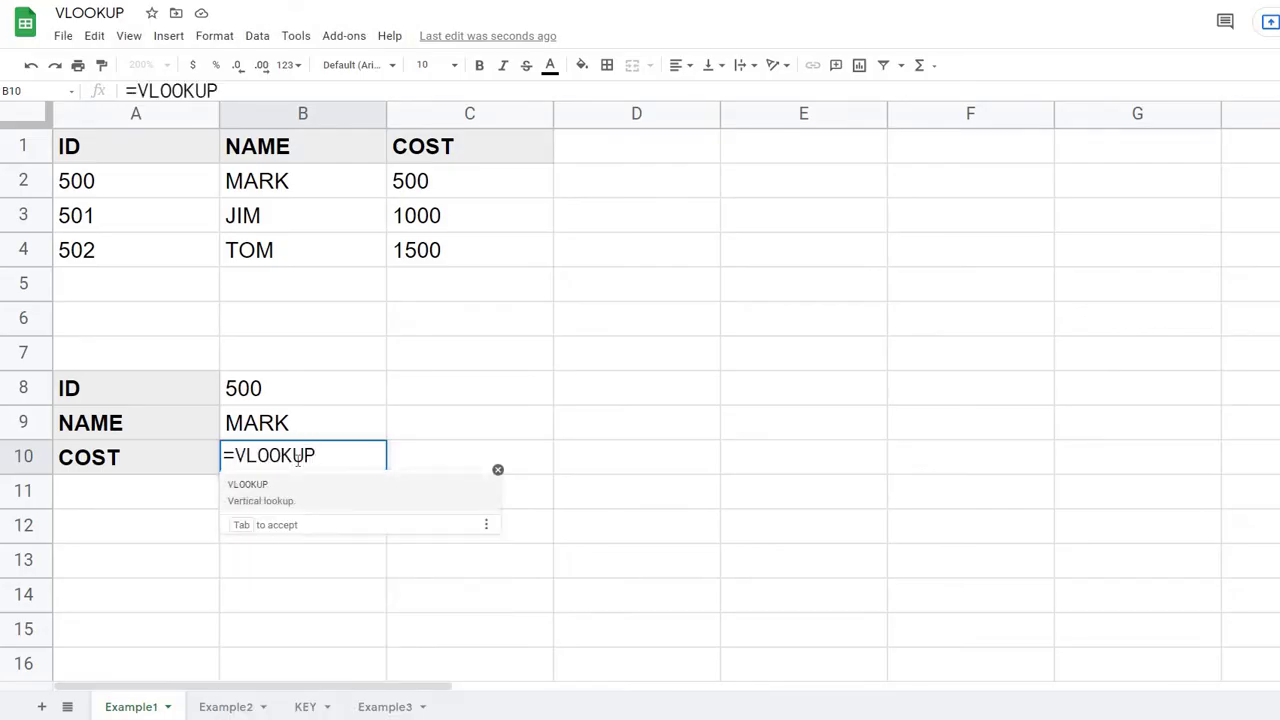
{"action": "type", "text": "("}
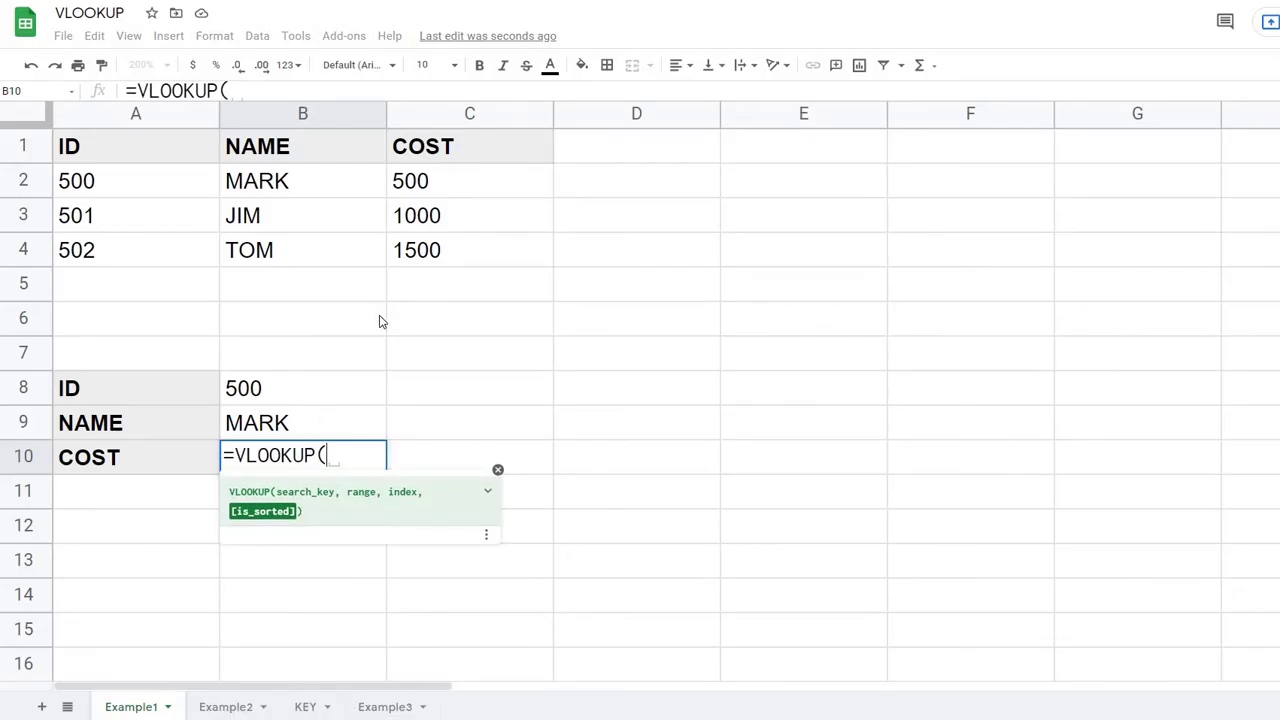
{"action": "left_click", "coordinate": [299, 392]}
{"action": "type", "text": ","}
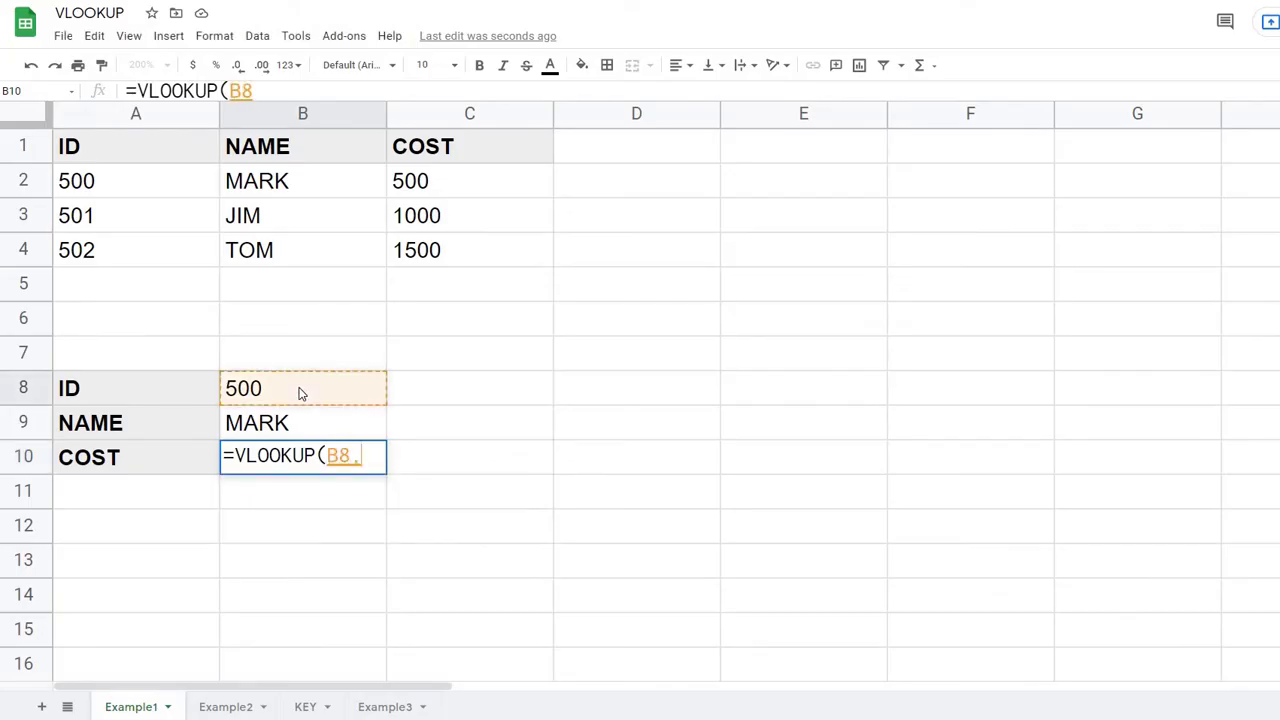
{"action": "left_click", "coordinate": [100, 185]}
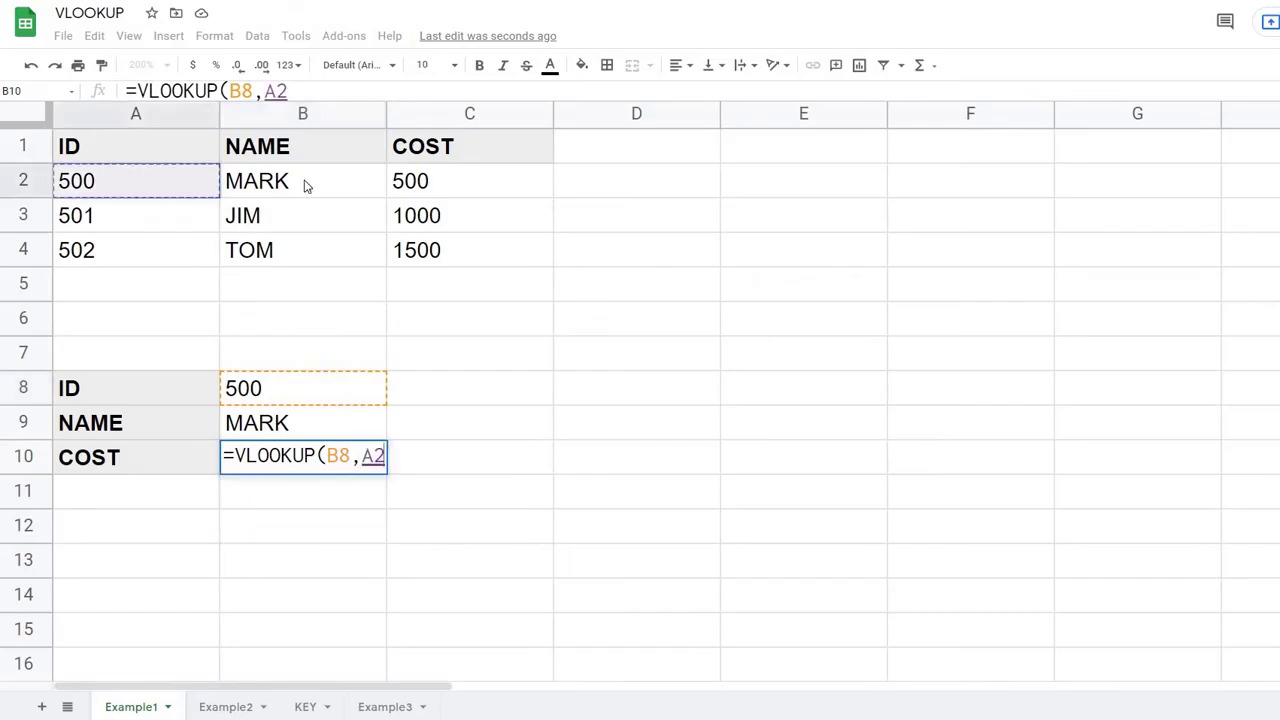
{"action": "left_click_drag", "start_coordinate": [307, 187], "coordinate": [451, 257]}
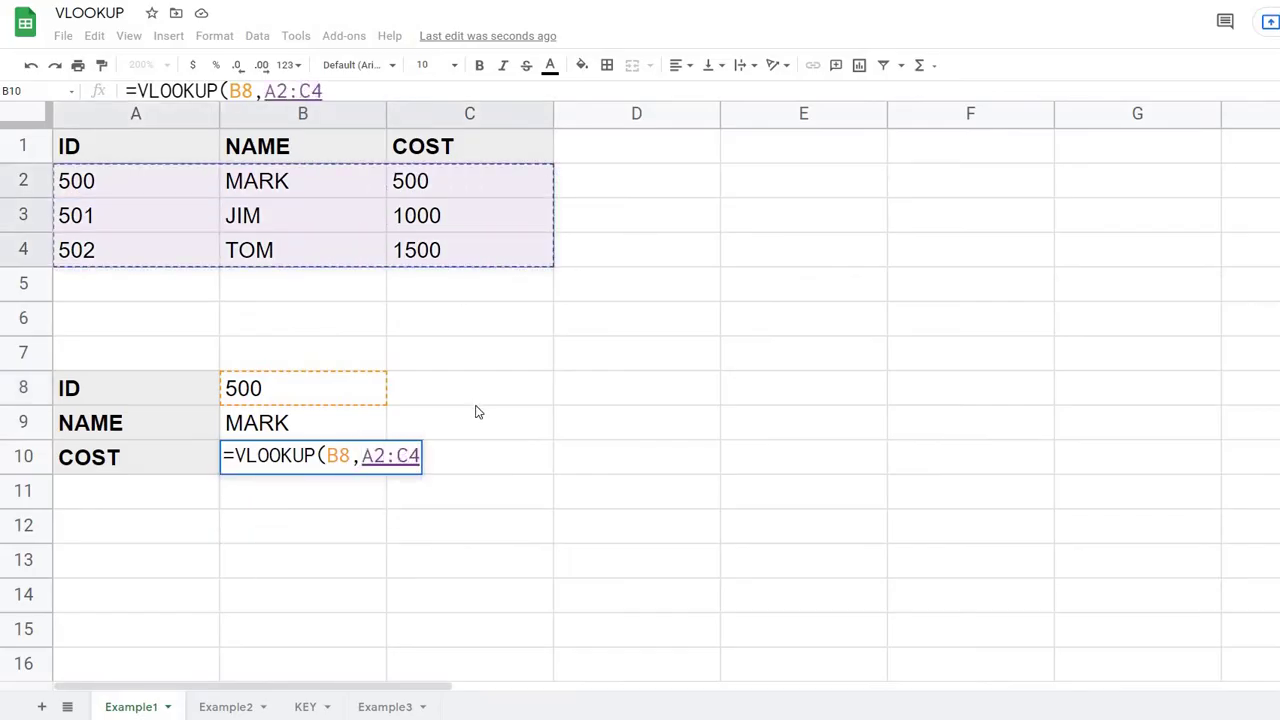
{"action": "type", "text": ","}
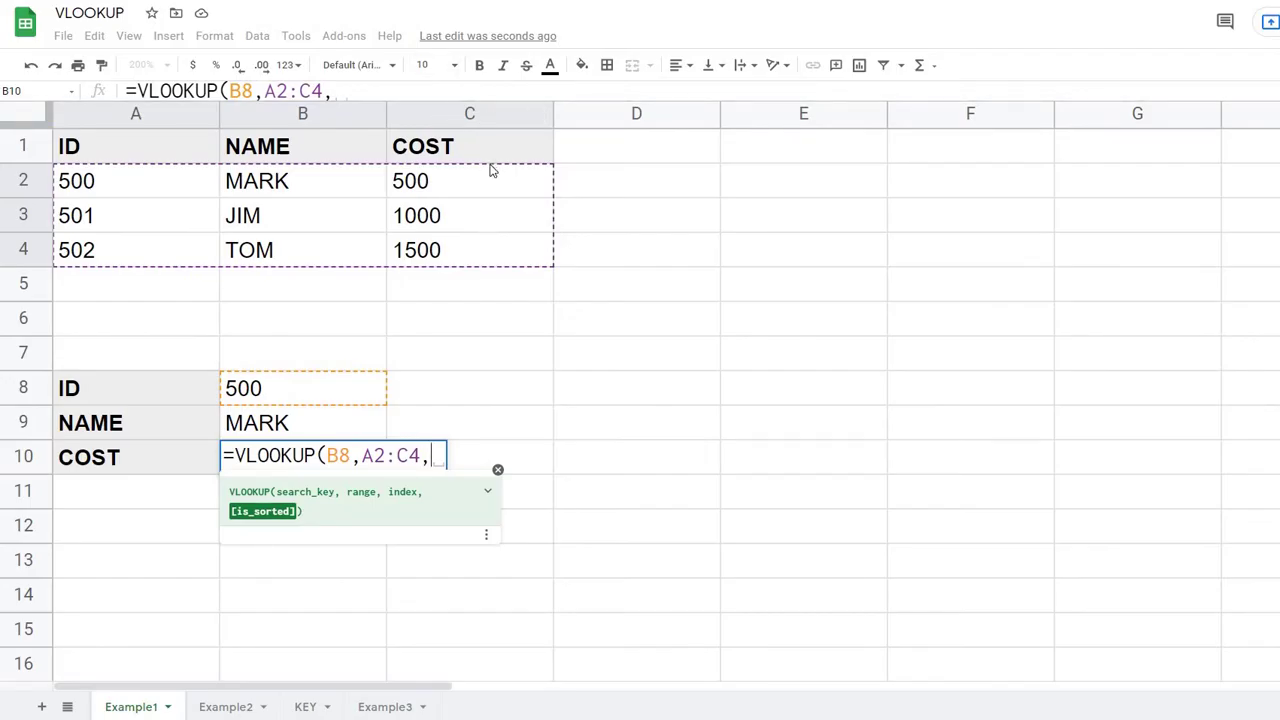
{"action": "type", "text": "3"}
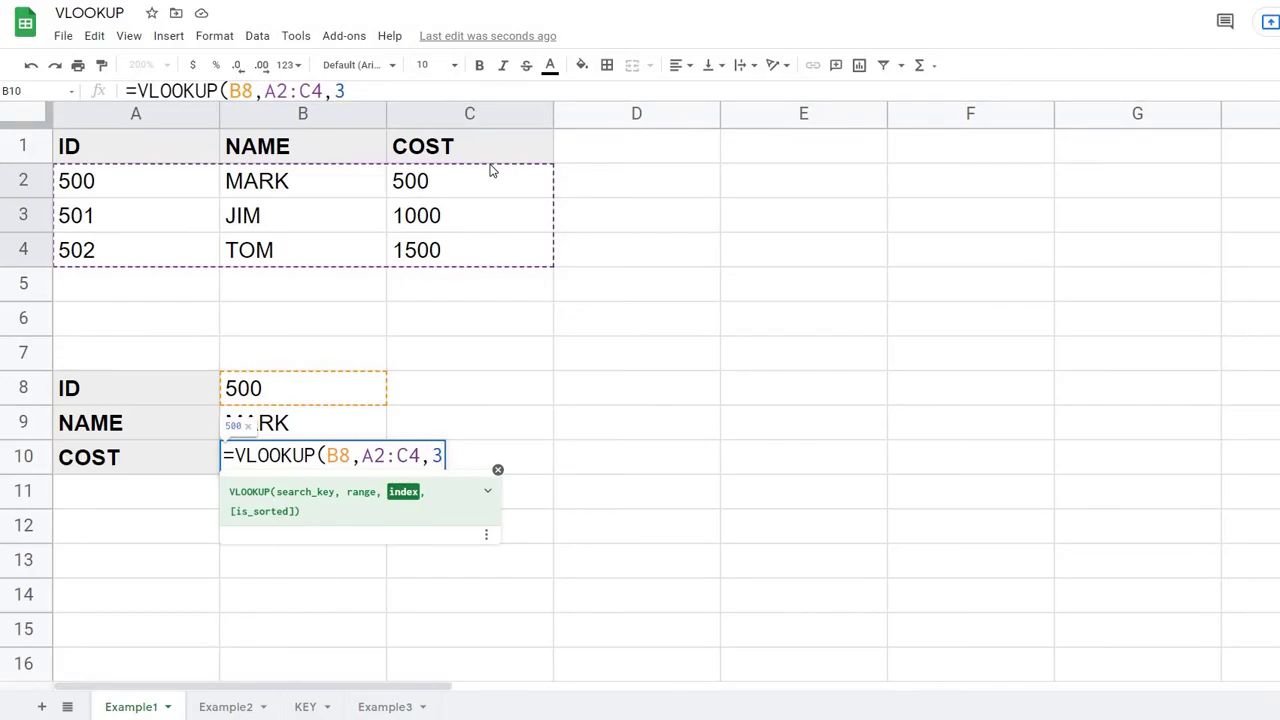
{"action": "type", "text": ", "}
{"action": "type", "text": "F"}
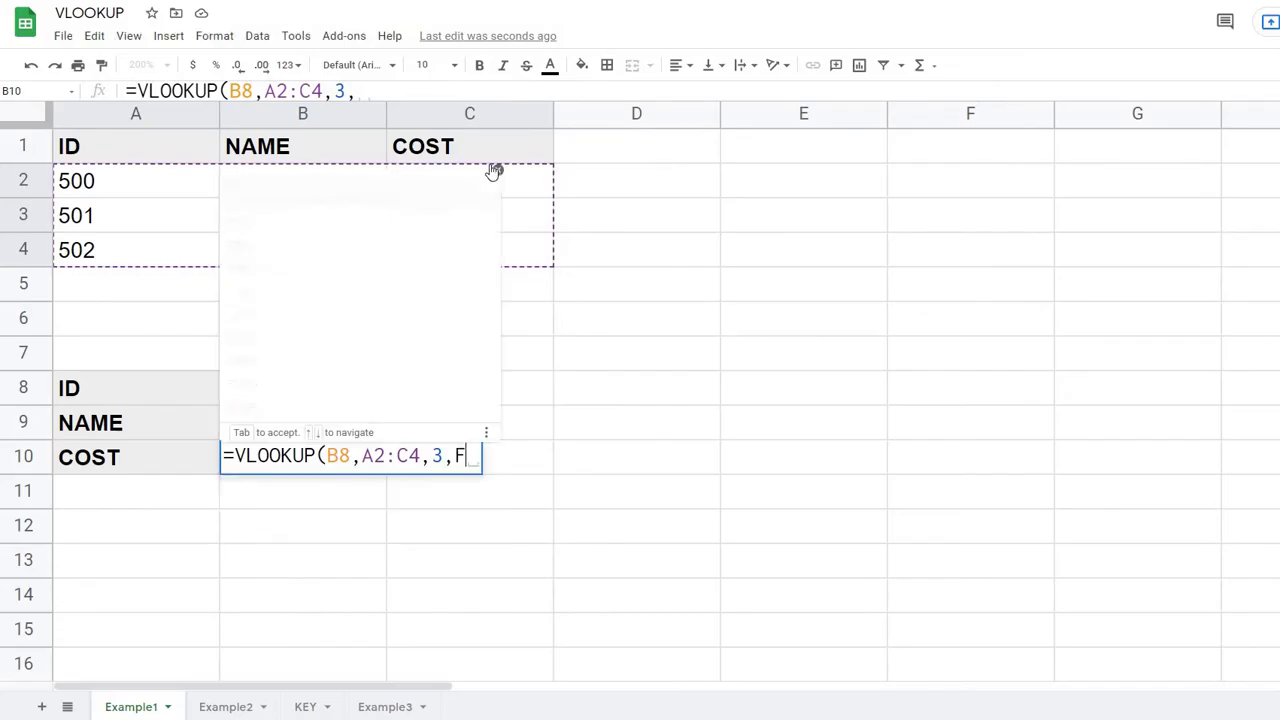
{"action": "type", "text": "ALSE)"}
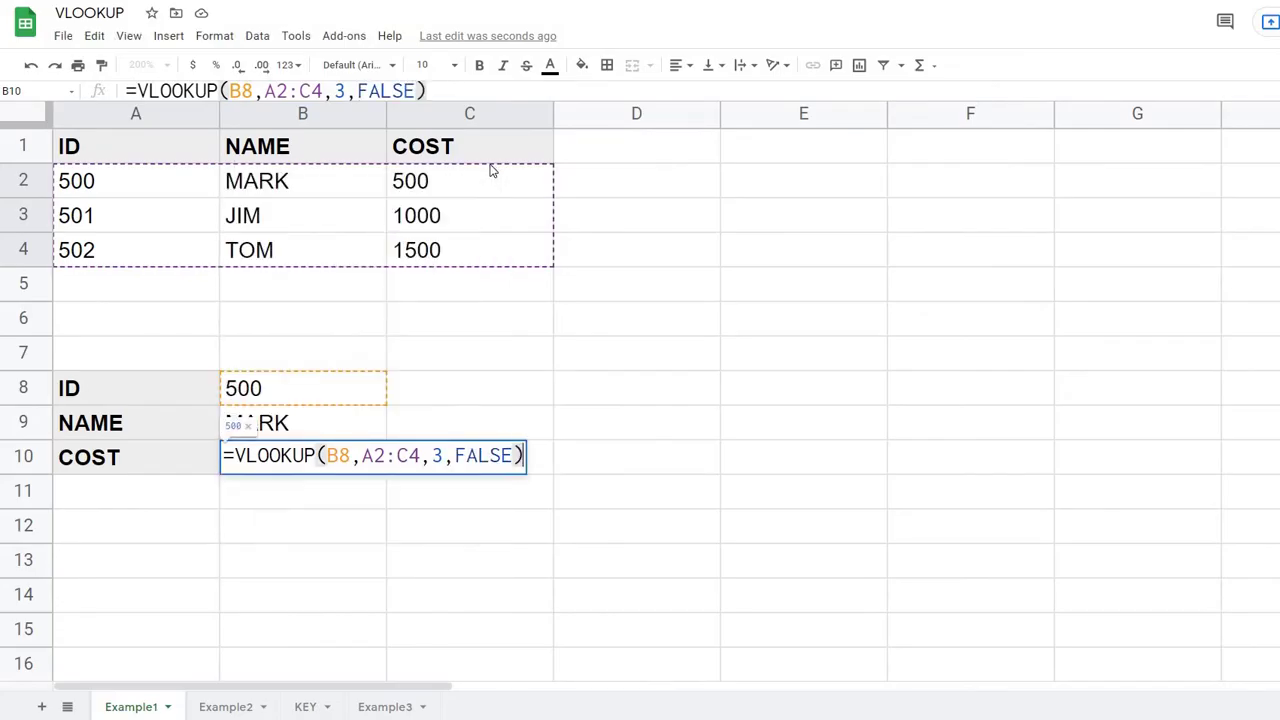
{"action": "key", "text": "Return"}
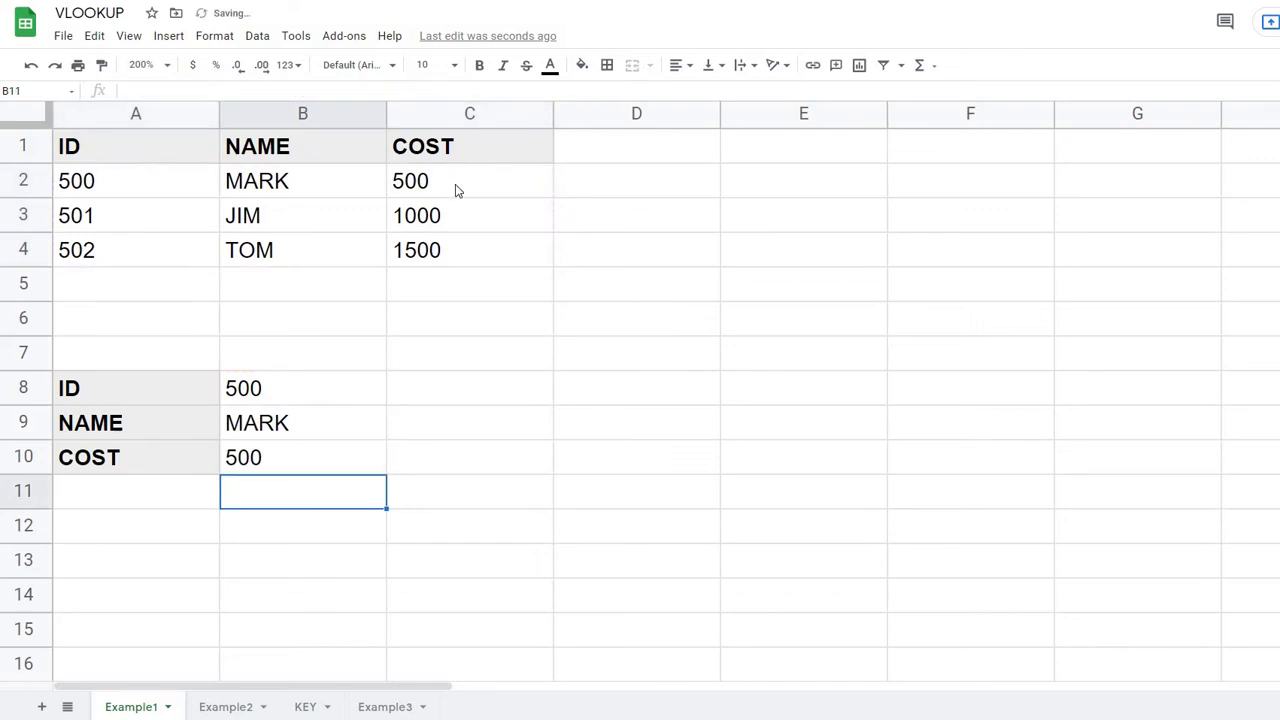
Change the lookup ID in B8 to 501, then to 502, so the results show TOM and 1500.
{"action": "left_click", "coordinate": [308, 390]}
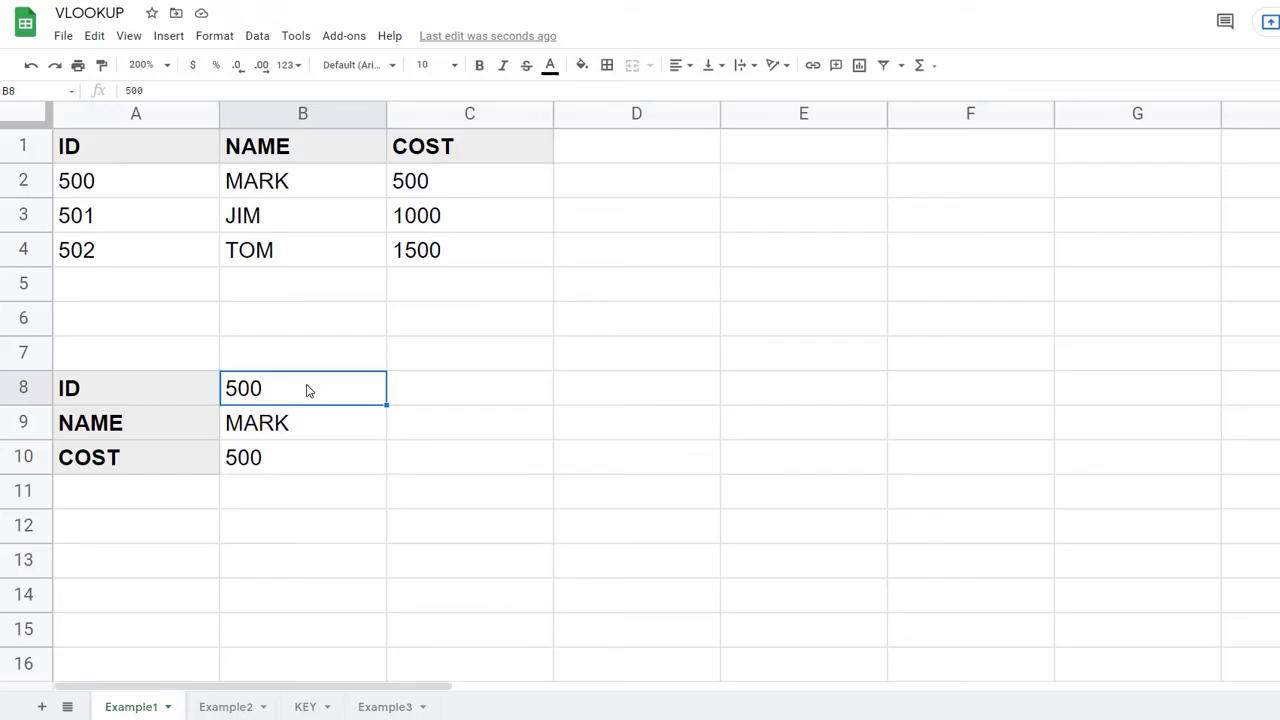
{"action": "type", "text": "501"}
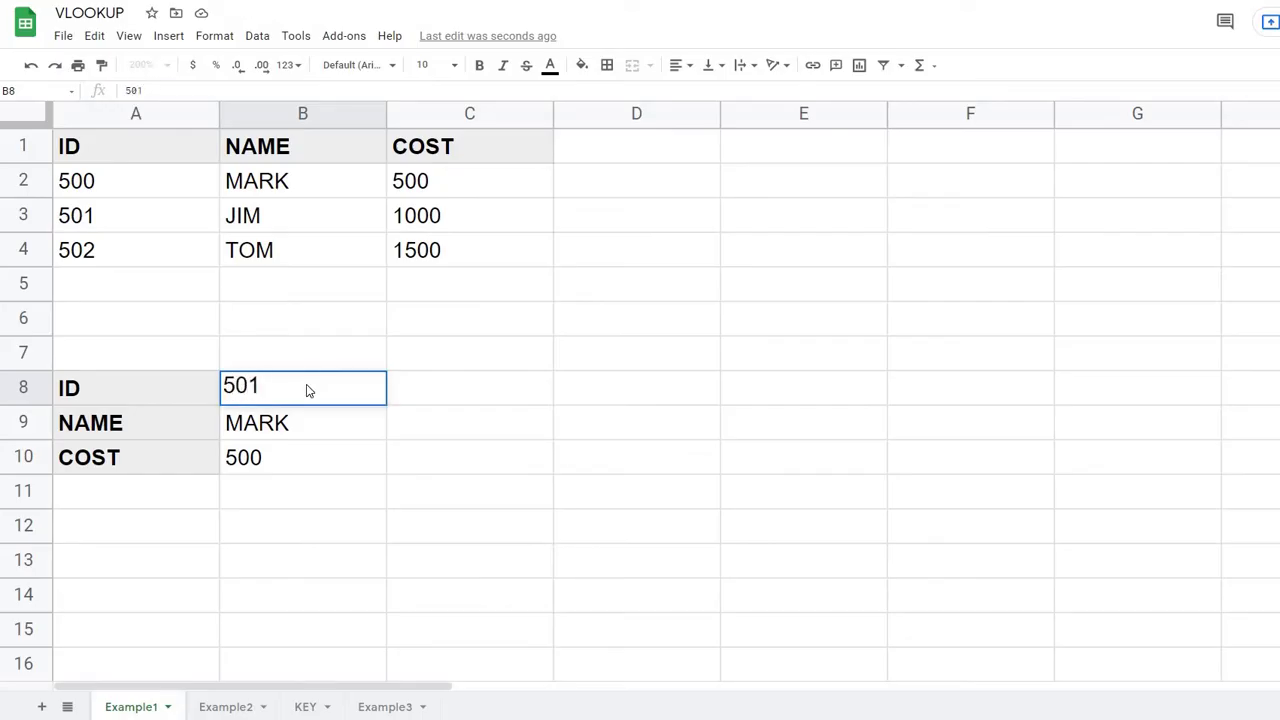
{"action": "key", "text": "Return"}
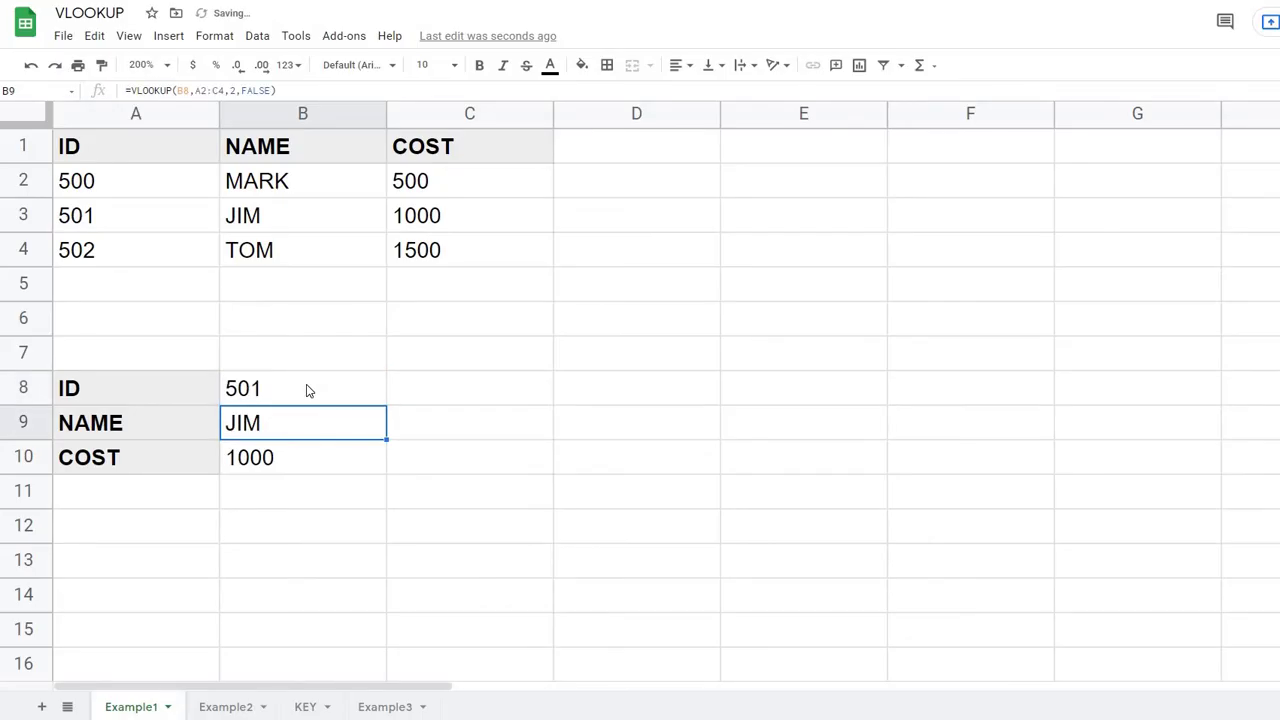
{"action": "left_click", "coordinate": [309, 391]}
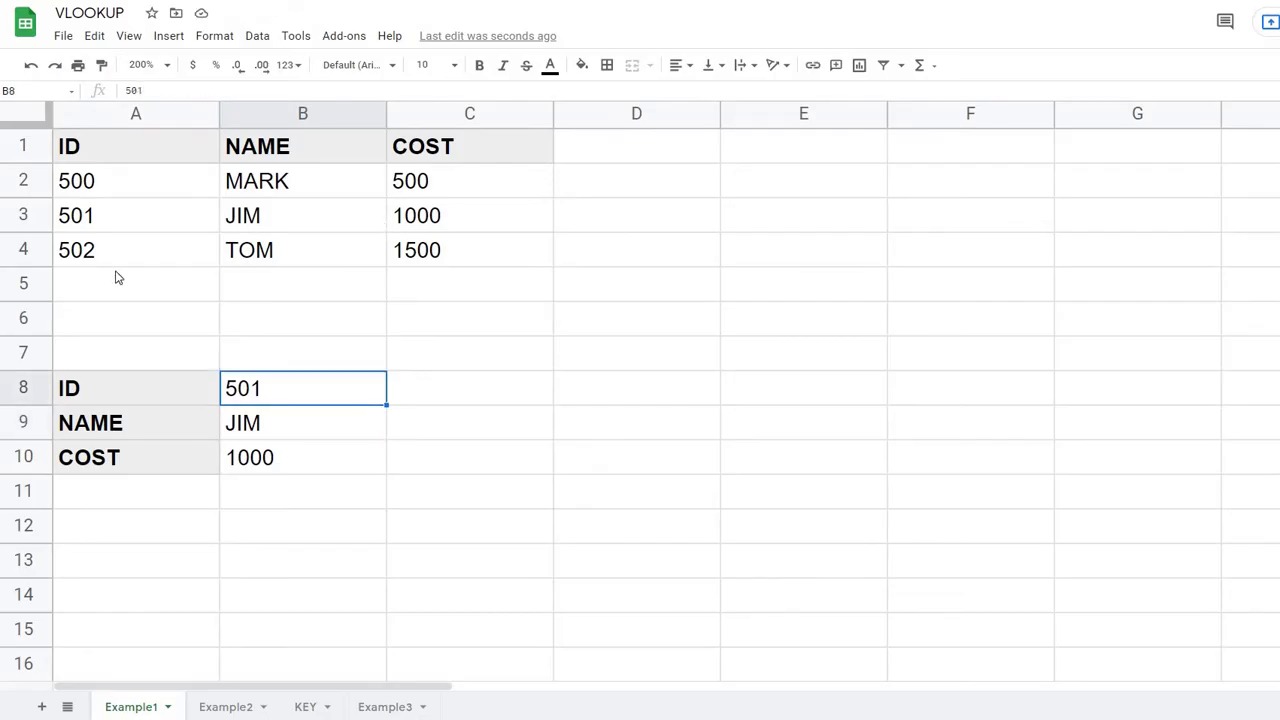
{"action": "type", "text": "502"}
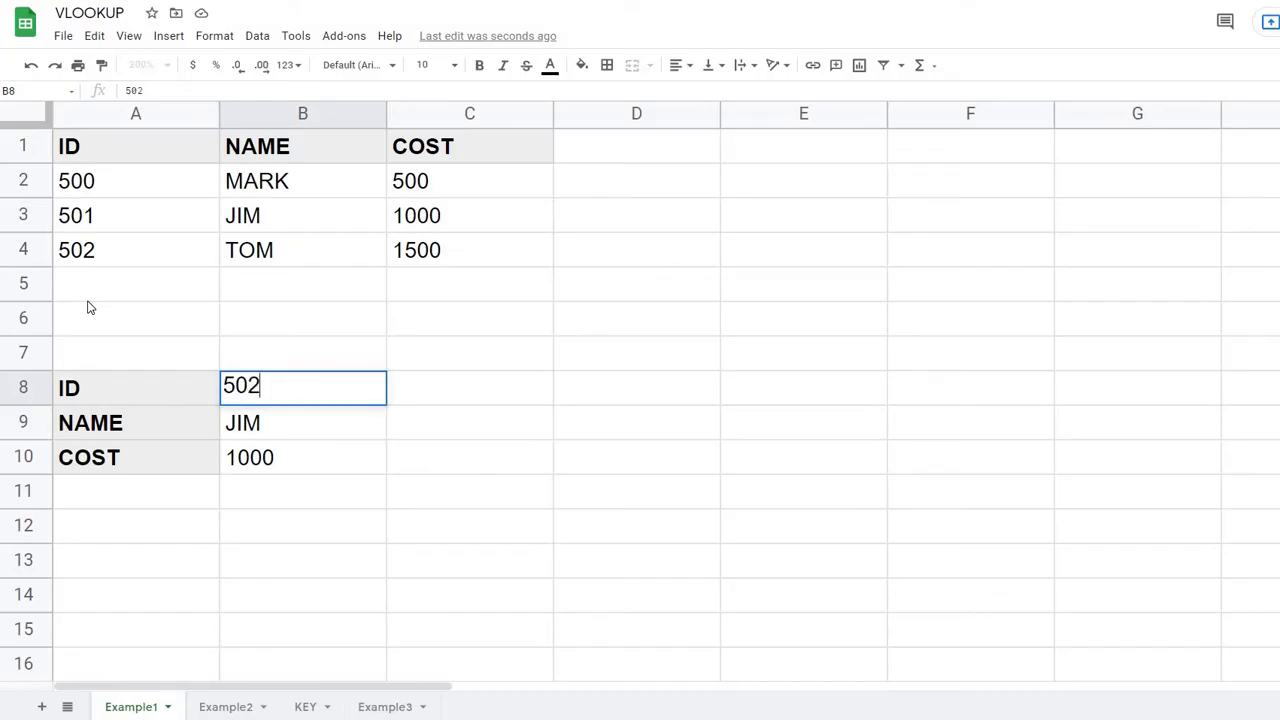
{"action": "key", "text": "Return"}
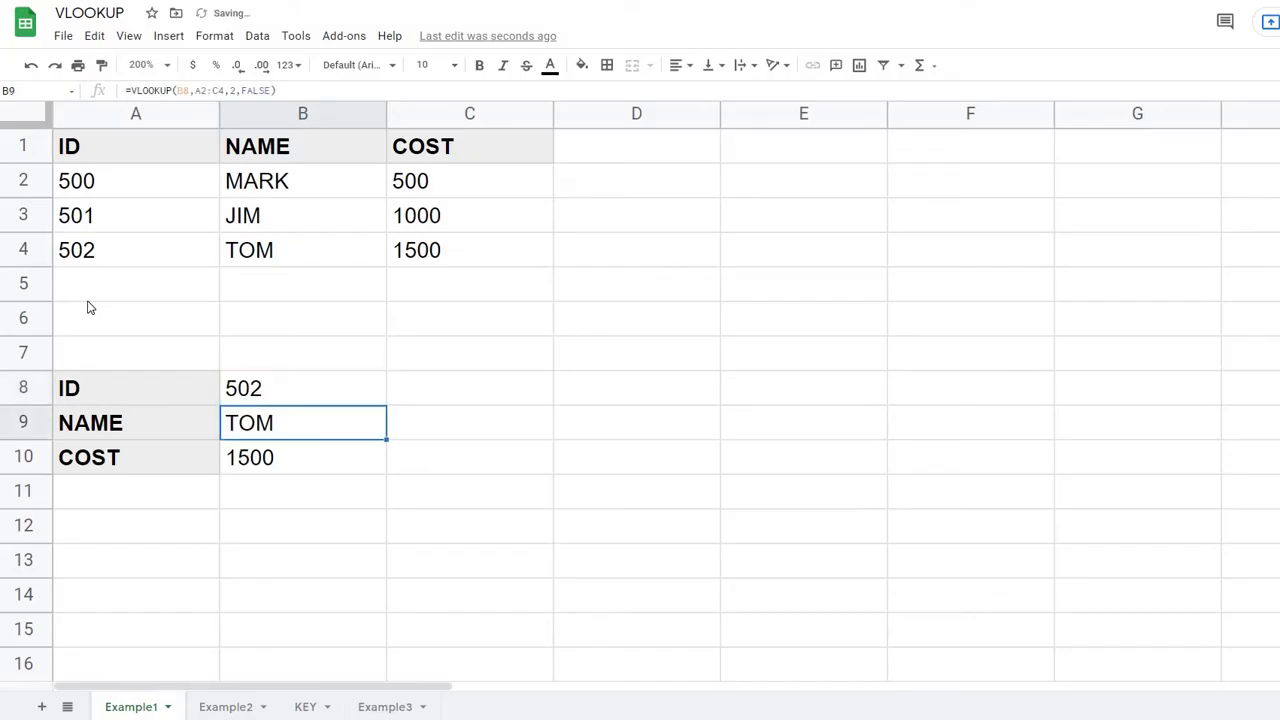
{"action": "key", "text": "Down"}
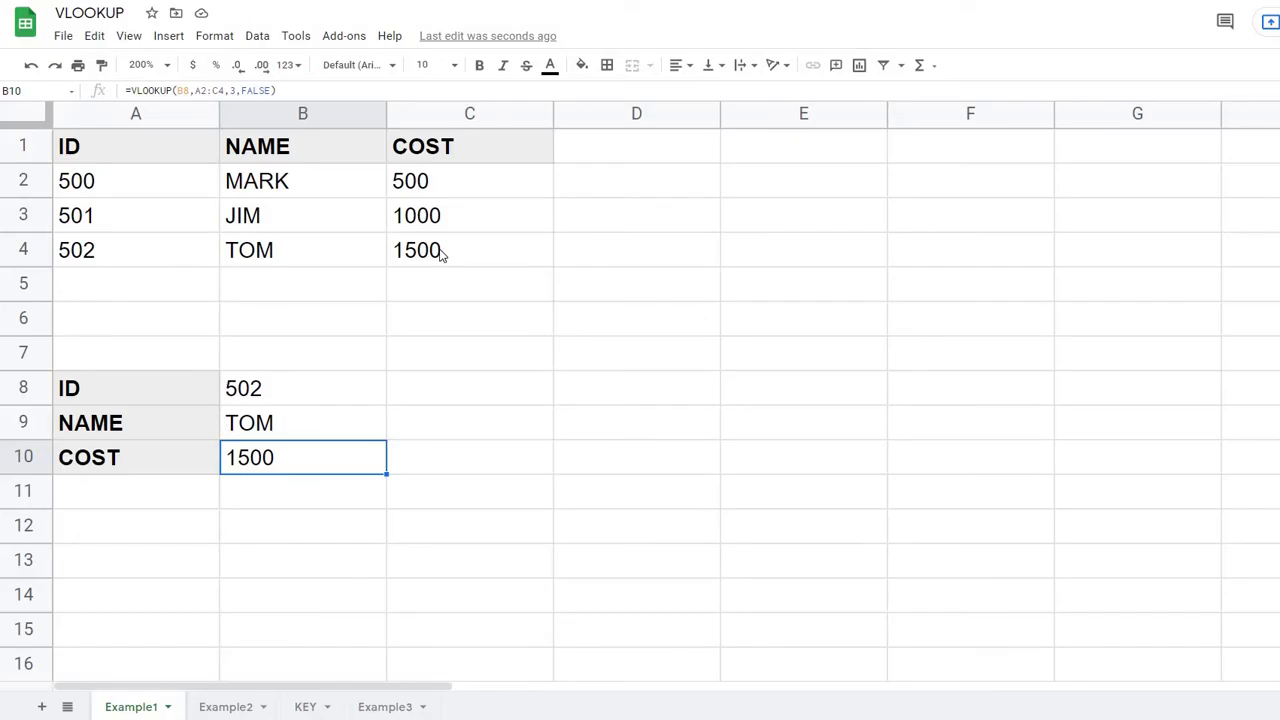
Switch to the Example2 sheet with the scores and the grade table.
{"action": "left_click", "coordinate": [229, 707]}
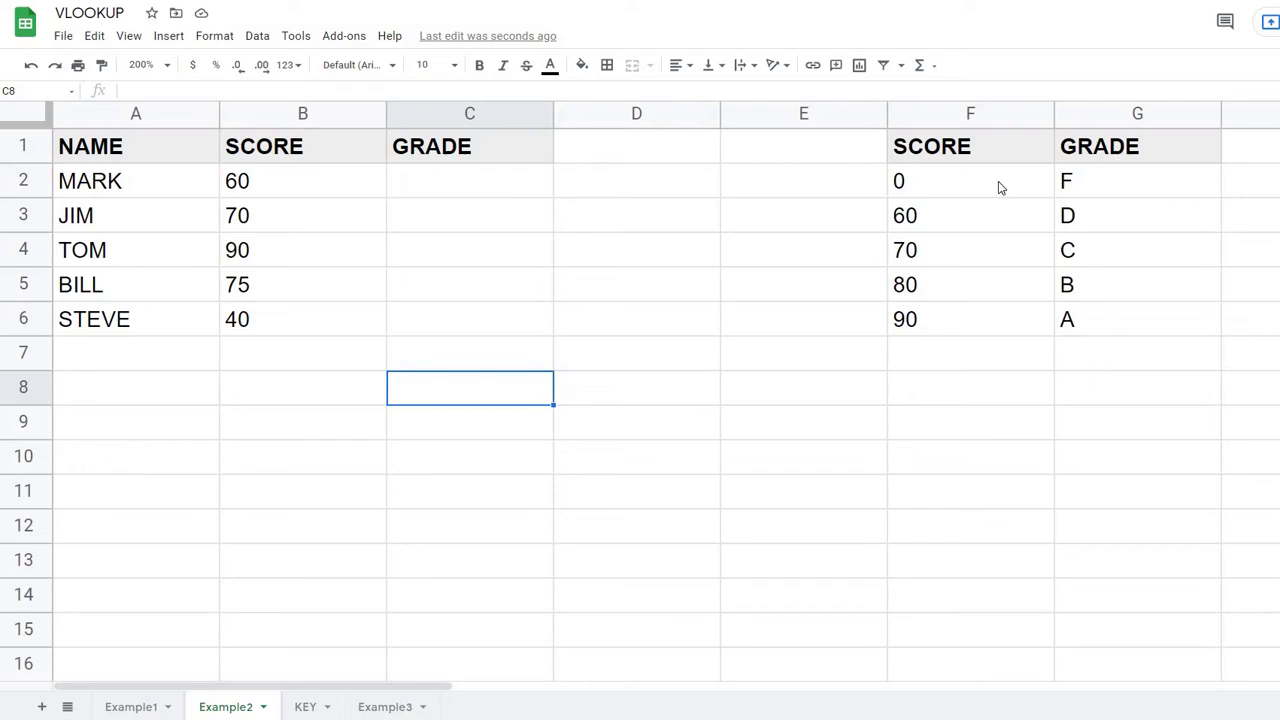
Type =VLOOKUP(B2,F2:G6,2,TRUE) into C2 for MARK's grade, without committing it.
{"action": "left_click", "coordinate": [456, 189]}
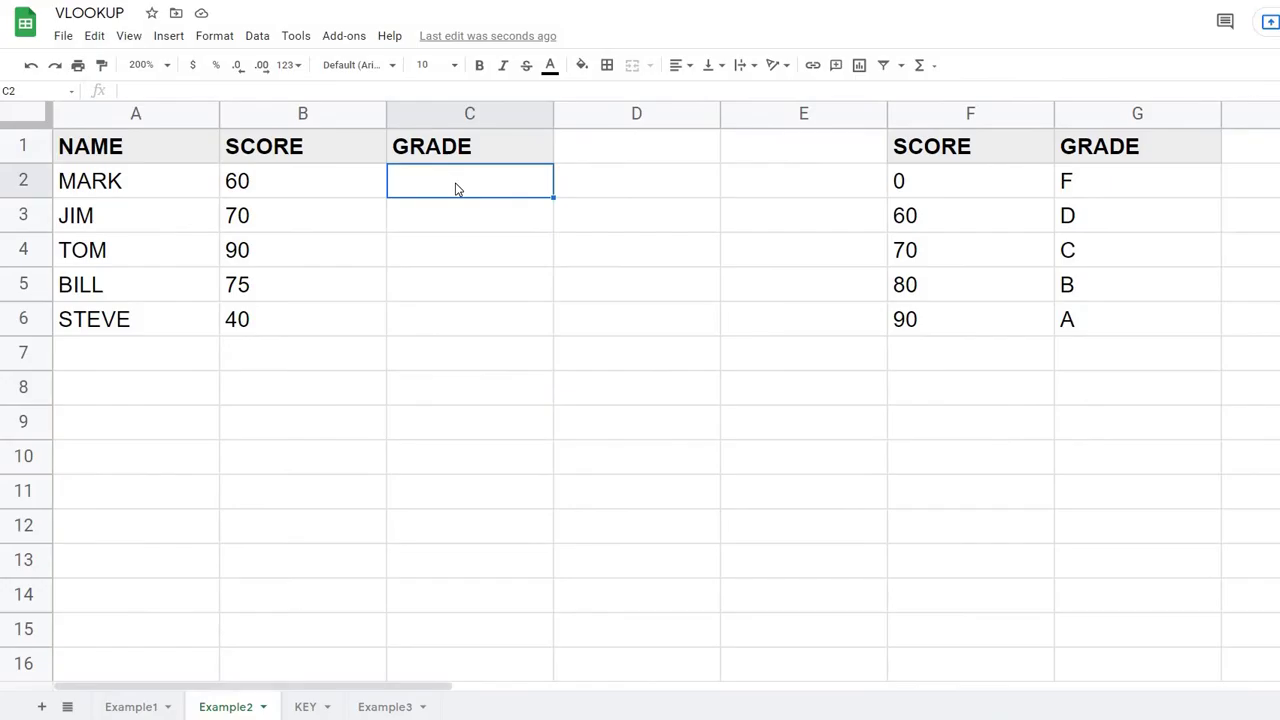
{"action": "type", "text": "=VLOOKUP"}
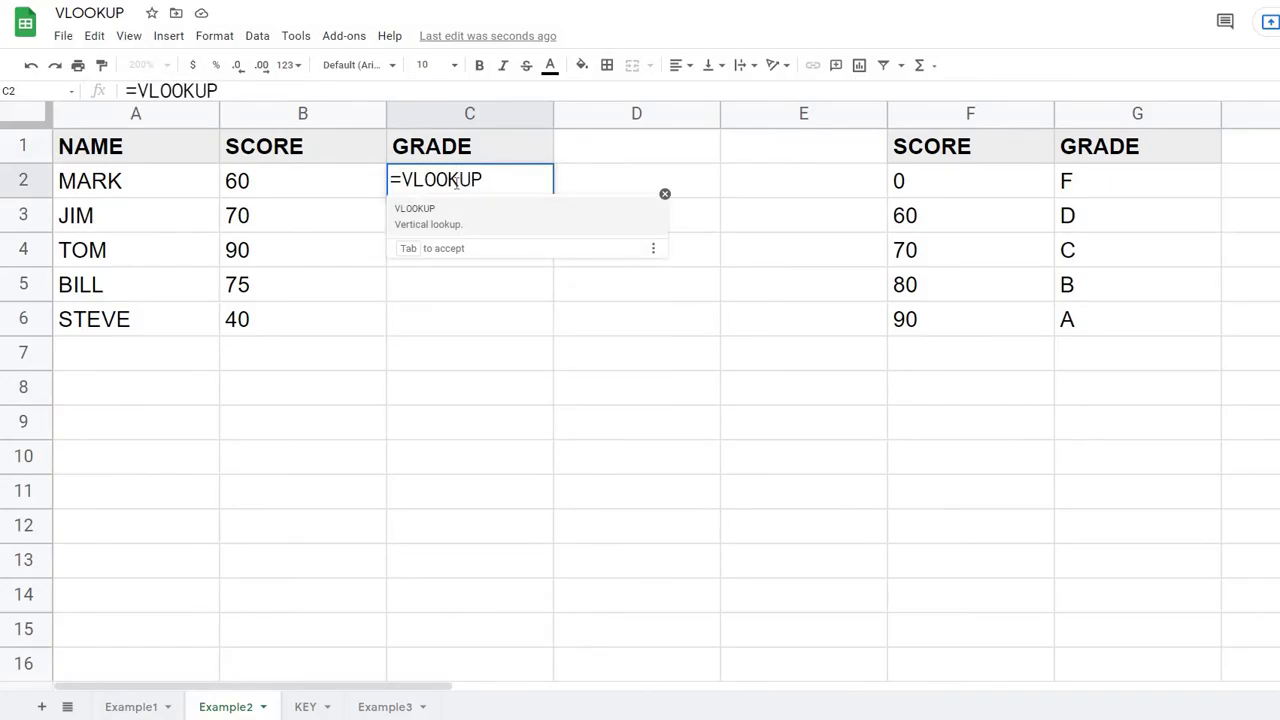
{"action": "type", "text": "("}
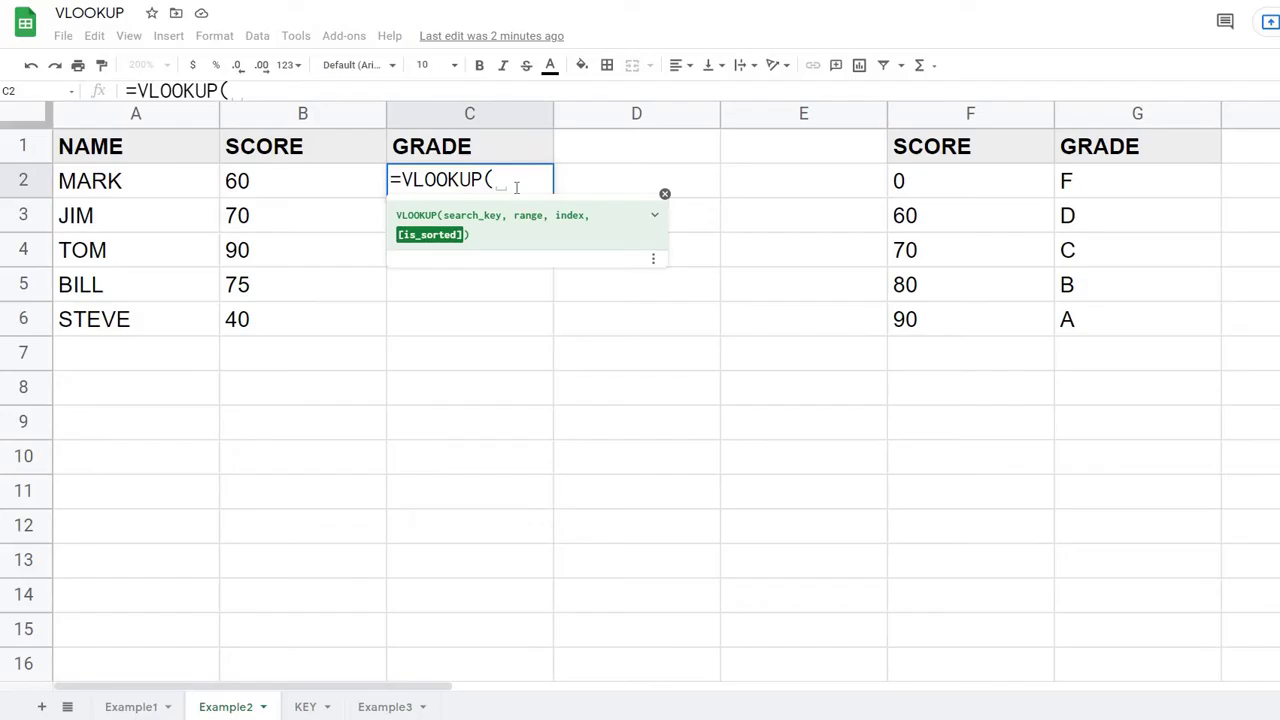
{"action": "left_click", "coordinate": [279, 186]}
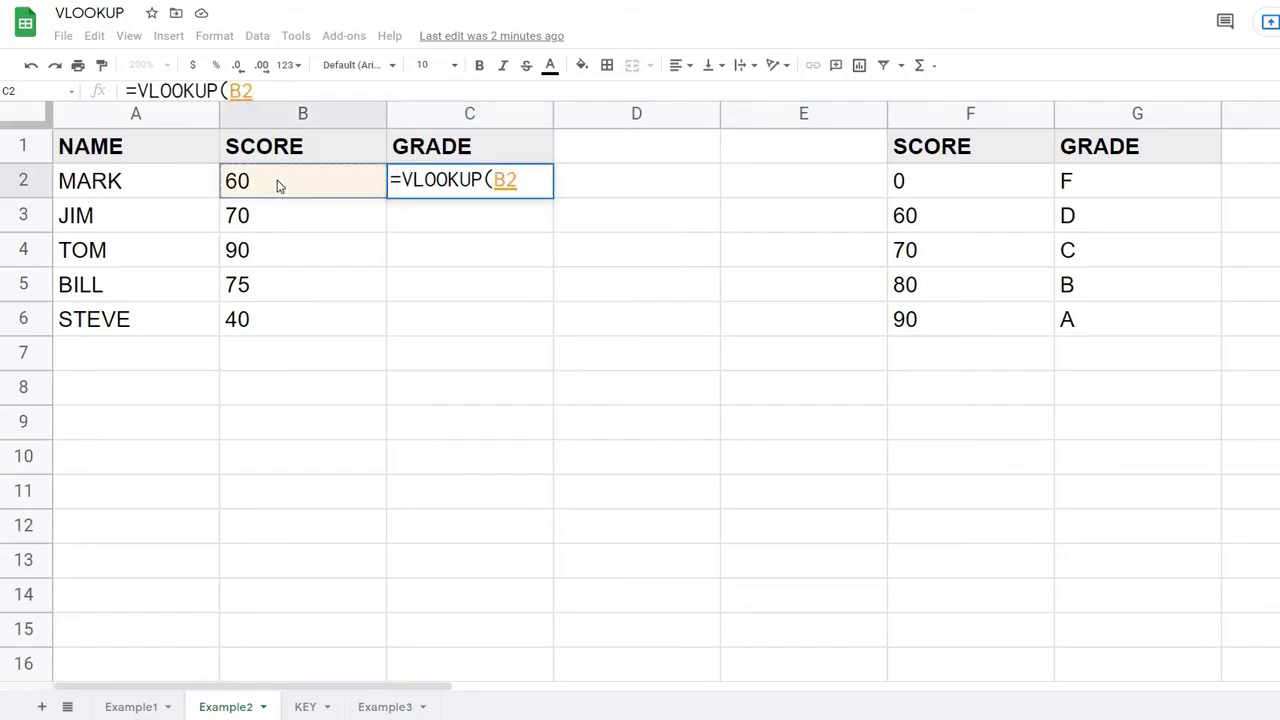
{"action": "type", "text": ","}
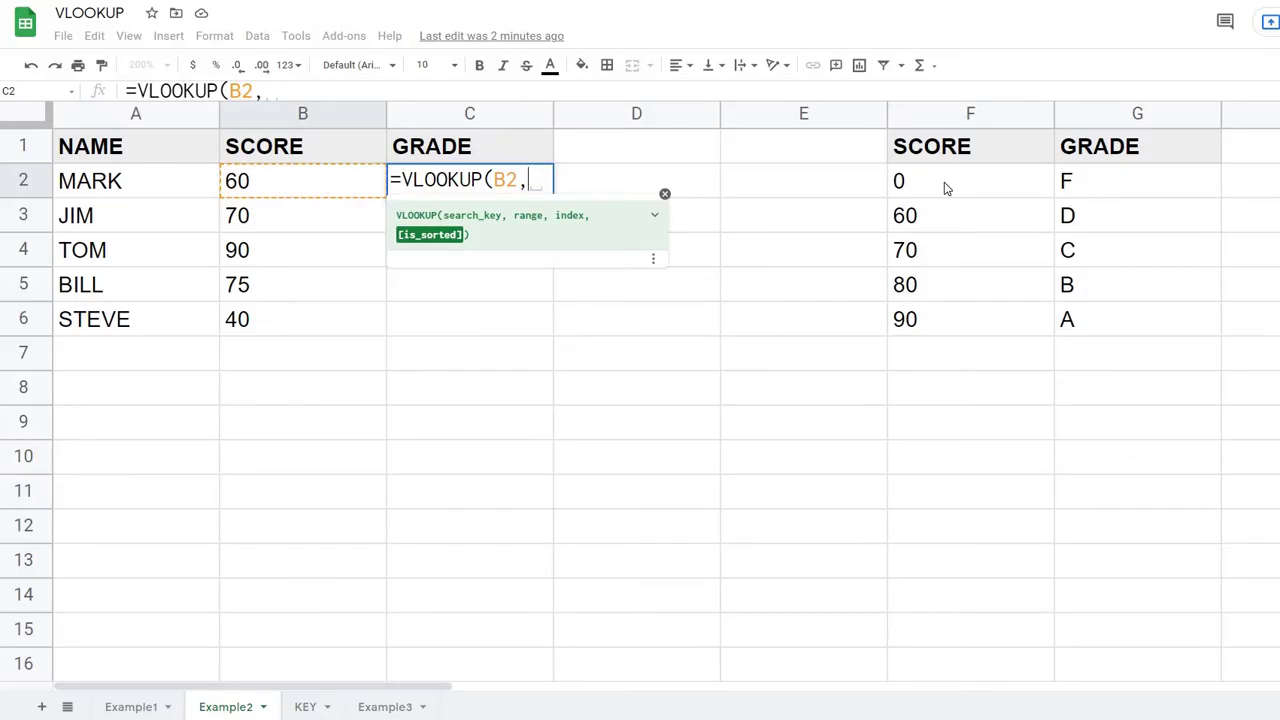
{"action": "left_click_drag", "start_coordinate": [945, 188], "coordinate": [1103, 333]}
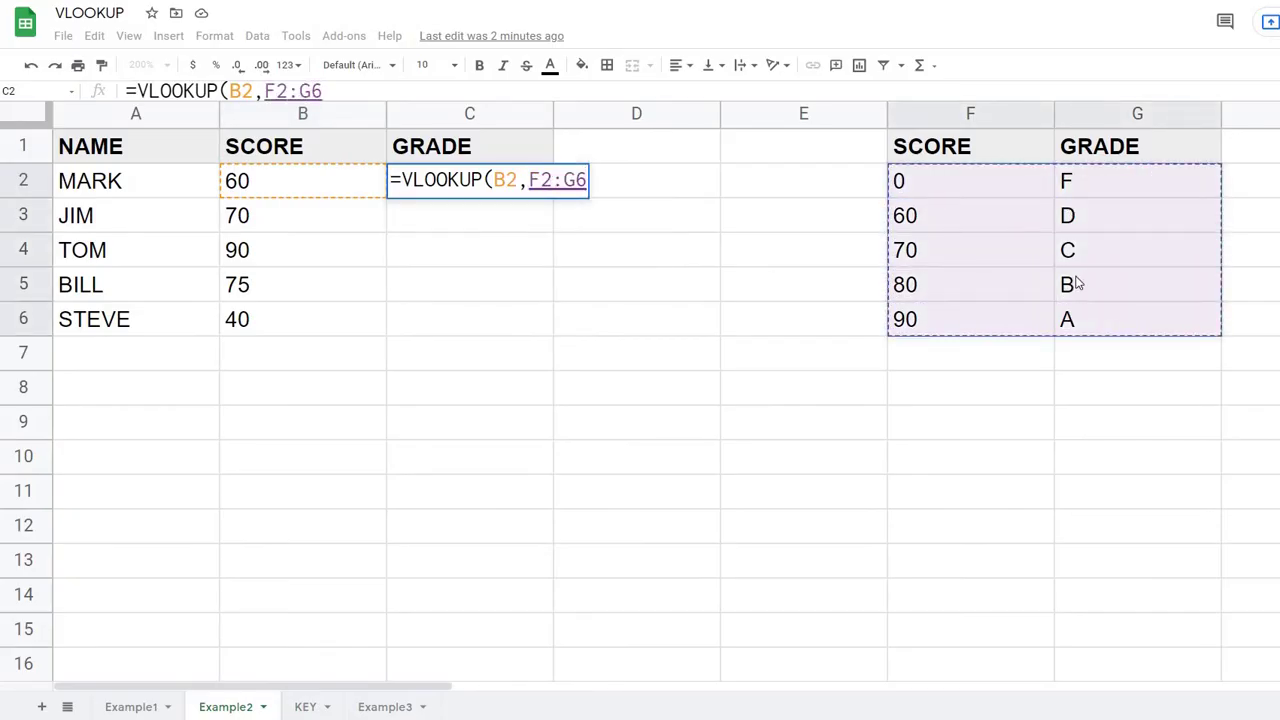
{"action": "type", "text": ","}
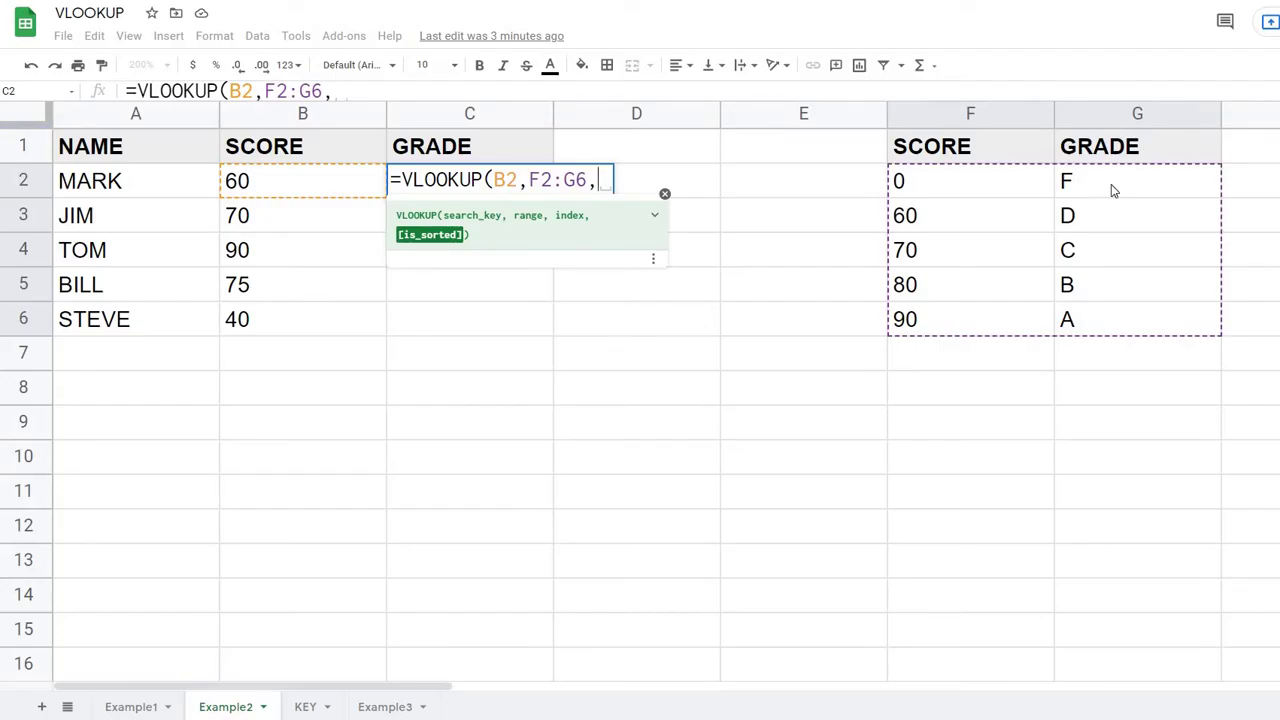
{"action": "type", "text": "2,"}
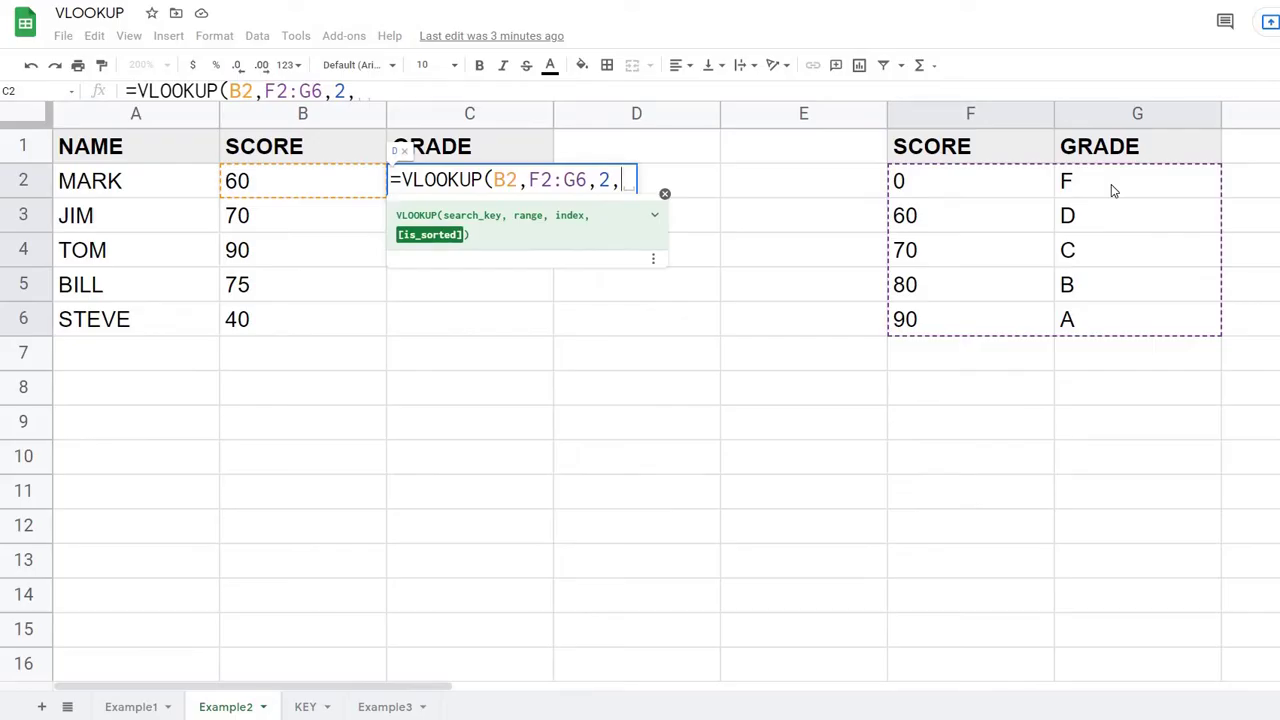
{"action": "type", "text": "TRUE"}
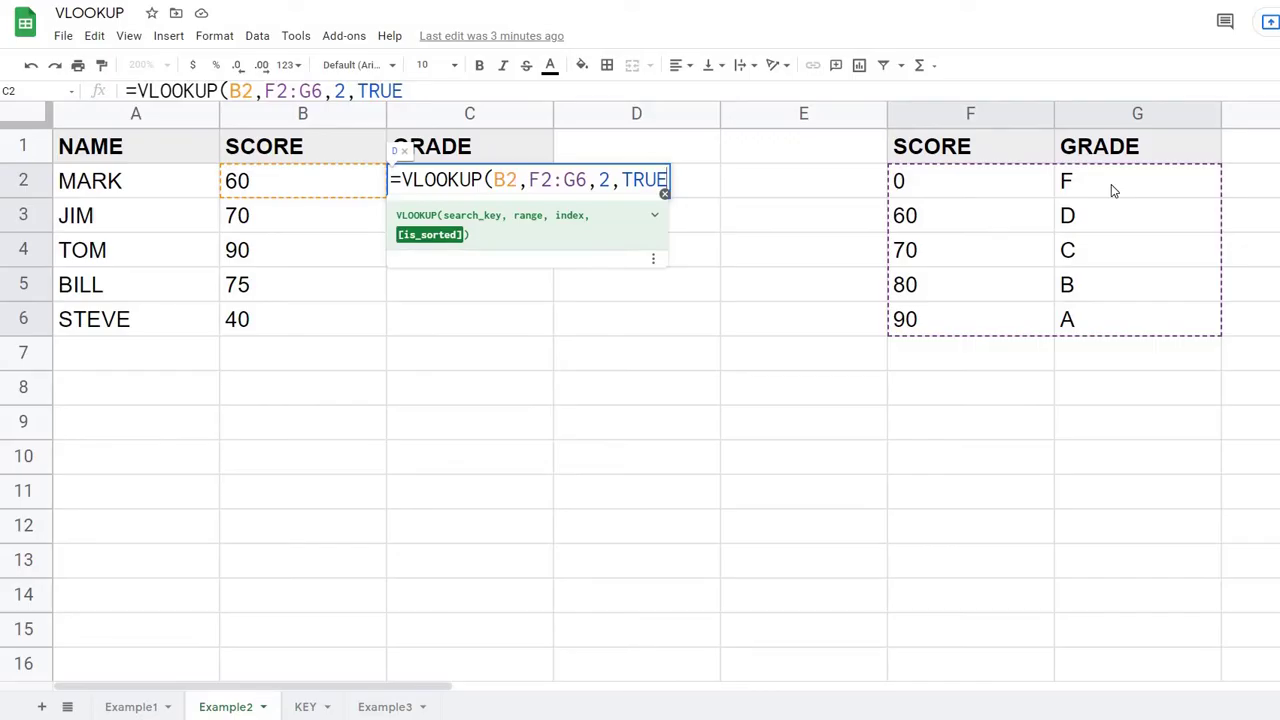
{"action": "type", "text": ")"}
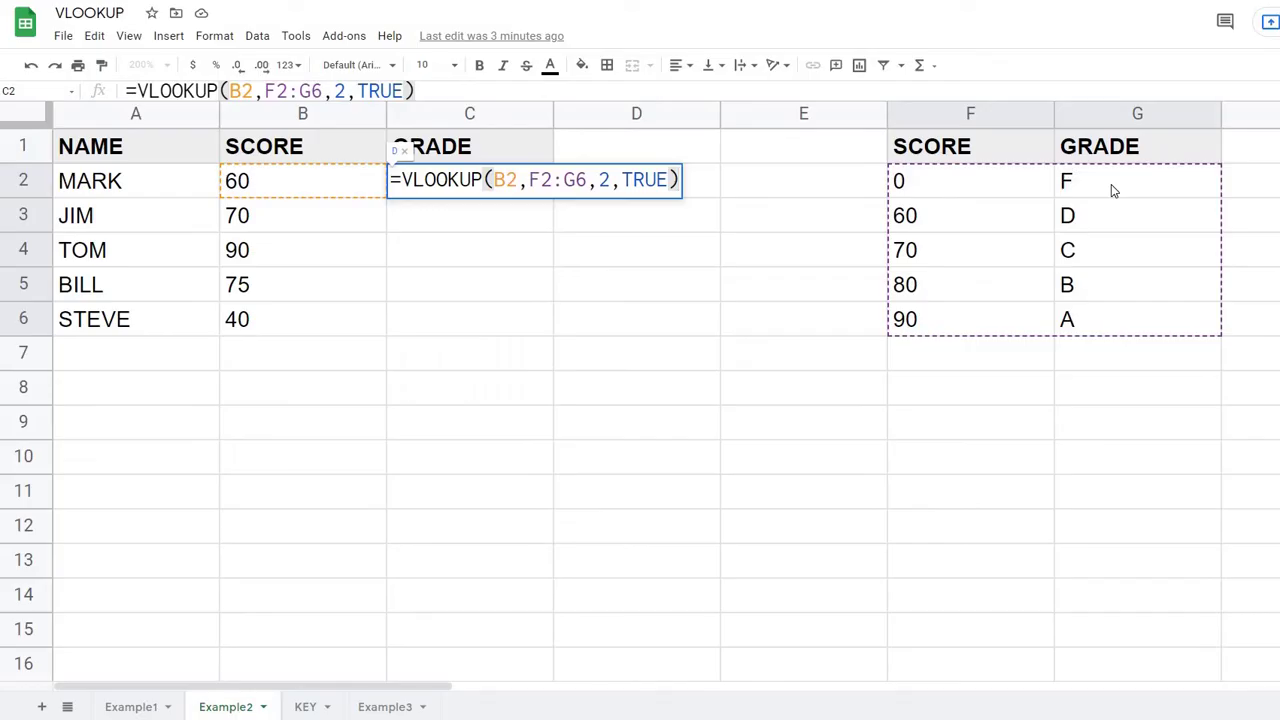
Change the range in C2 to $F$2:$G$6 and enter the formula, giving MARK grade D.
{"action": "key", "text": "Left"}
{"action": "key", "text": "Left"}
{"action": "key", "text": "Left"}
{"action": "key", "text": "Left"}
{"action": "key", "text": "Left"}
{"action": "key", "text": "Left"}
{"action": "key", "text": "Left"}
{"action": "key", "text": "Left"}
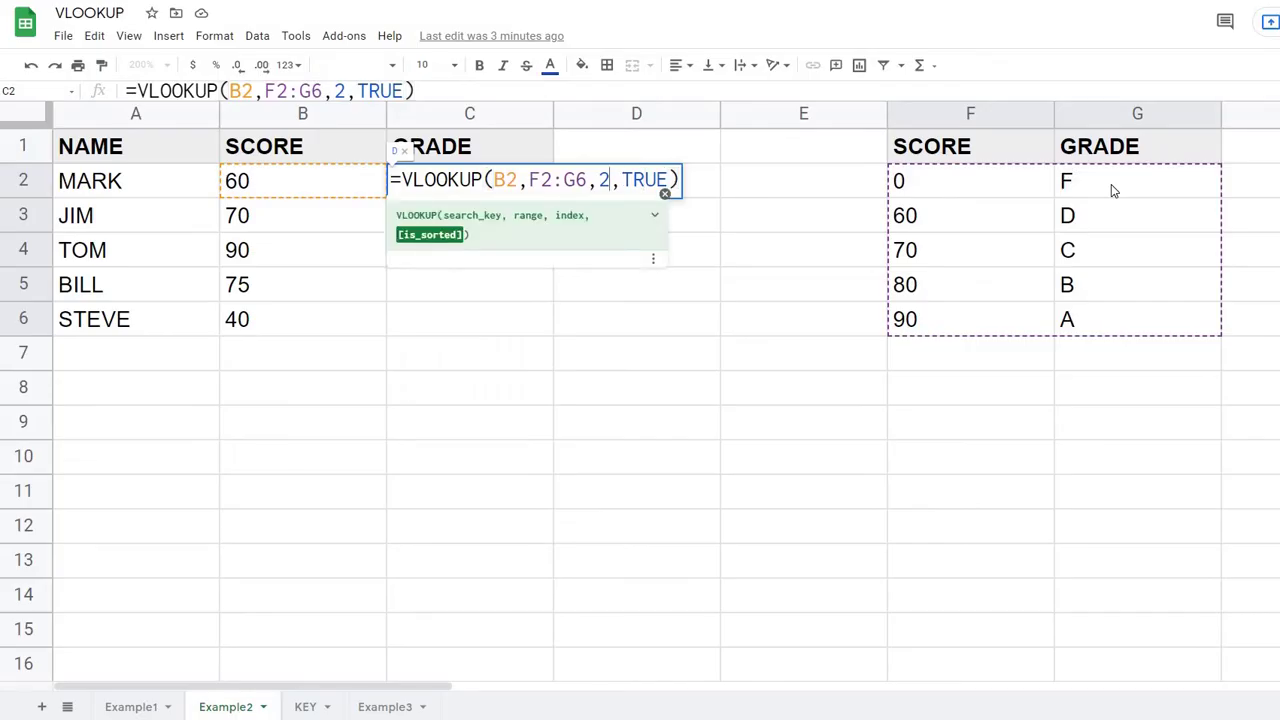
{"action": "key", "text": "Left"}
{"action": "key", "text": "Left"}
{"action": "key", "text": "Left"}
{"action": "key", "text": "Left"}
{"action": "key", "text": "Left"}
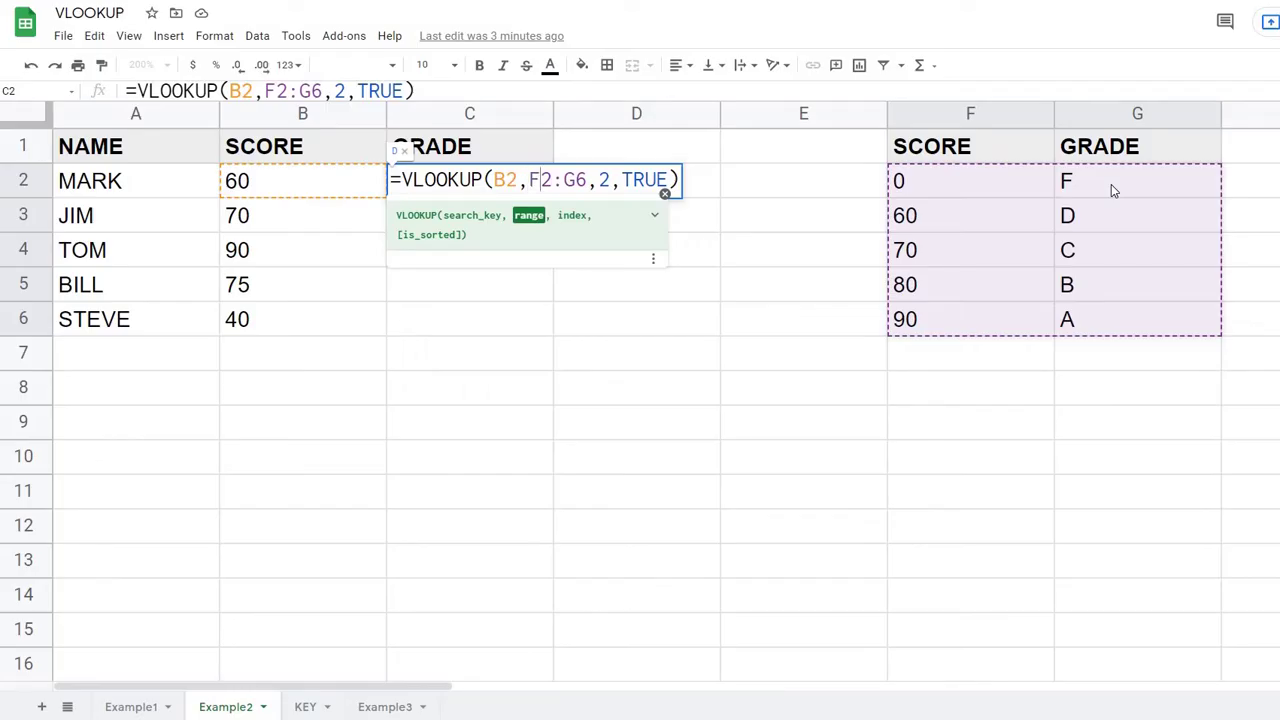
{"action": "key", "text": "Left"}
{"action": "key", "text": "Left"}
{"action": "key", "text": "Left"}
{"action": "type", "text": "$"}
{"action": "key", "text": "Right"}
{"action": "type", "text": "$"}
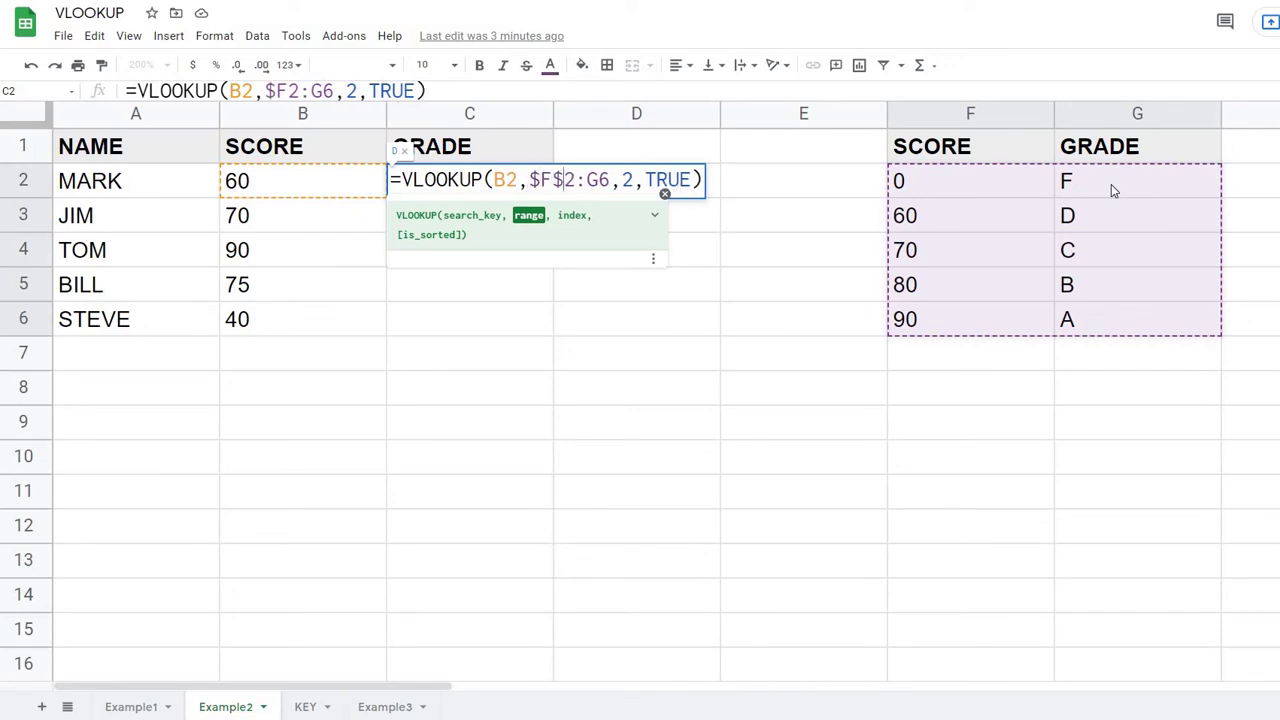
{"action": "key", "text": "Right"}
{"action": "key", "text": "Right"}
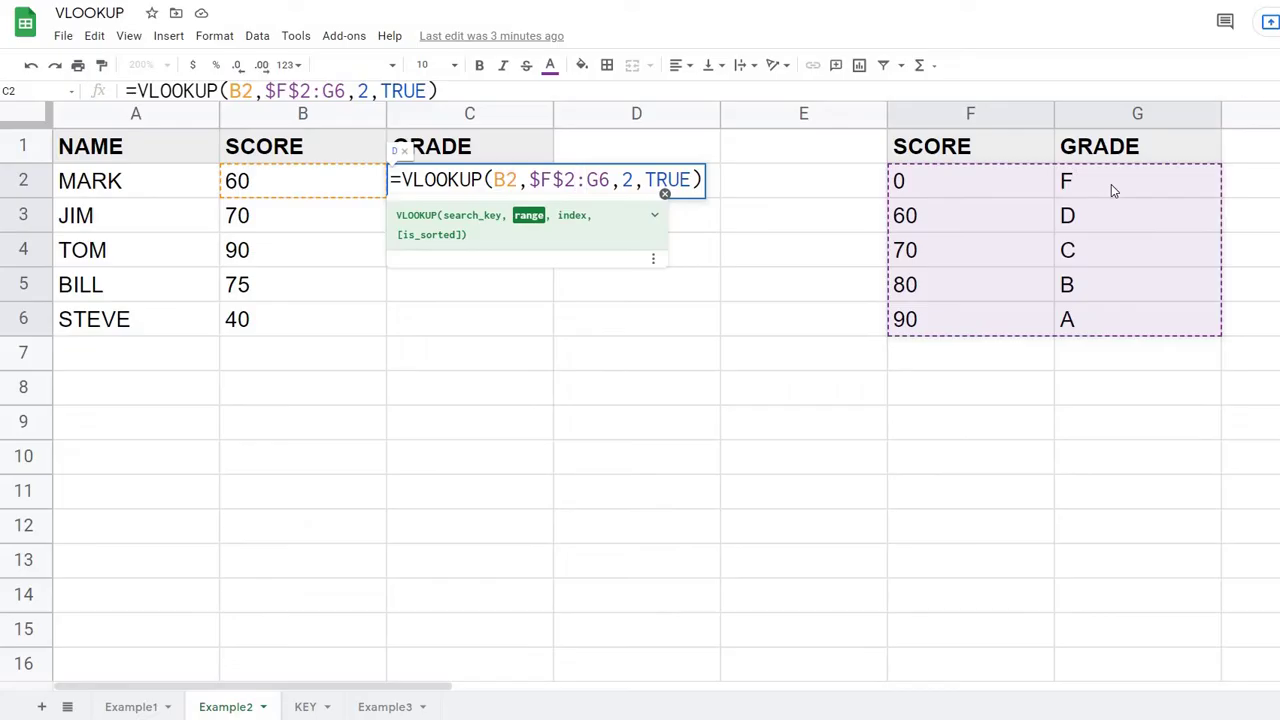
{"action": "type", "text": "$"}
{"action": "key", "text": "Right"}
{"action": "type", "text": "$"}
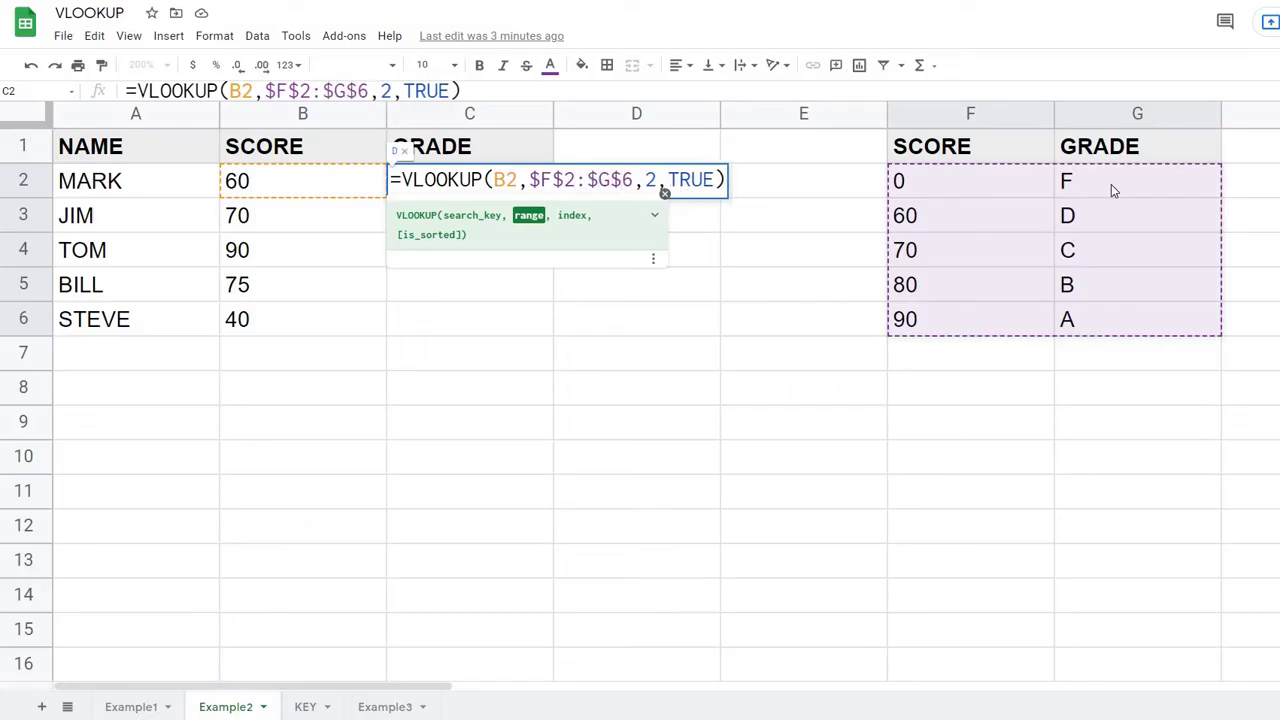
{"action": "key", "text": "Left"}
{"action": "key", "text": "Left"}
{"action": "key", "text": "Left"}
{"action": "key", "text": "Left"}
{"action": "key", "text": "Left"}
{"action": "key", "text": "Left"}
{"action": "key", "text": "Left"}
{"action": "key", "text": "Right"}
{"action": "key", "text": "Right"}
{"action": "key", "text": "Right"}
{"action": "key", "text": "Right"}
{"action": "key", "text": "Right"}
{"action": "key", "text": "Right"}
{"action": "key", "text": "Right"}
{"action": "key", "text": "Right"}
{"action": "key", "text": "Right"}
{"action": "key", "text": "Right"}
{"action": "key", "text": "Right"}
{"action": "key", "text": "Right"}
{"action": "key", "text": "Right"}
{"action": "key", "text": "Right"}
{"action": "key", "text": "Right"}
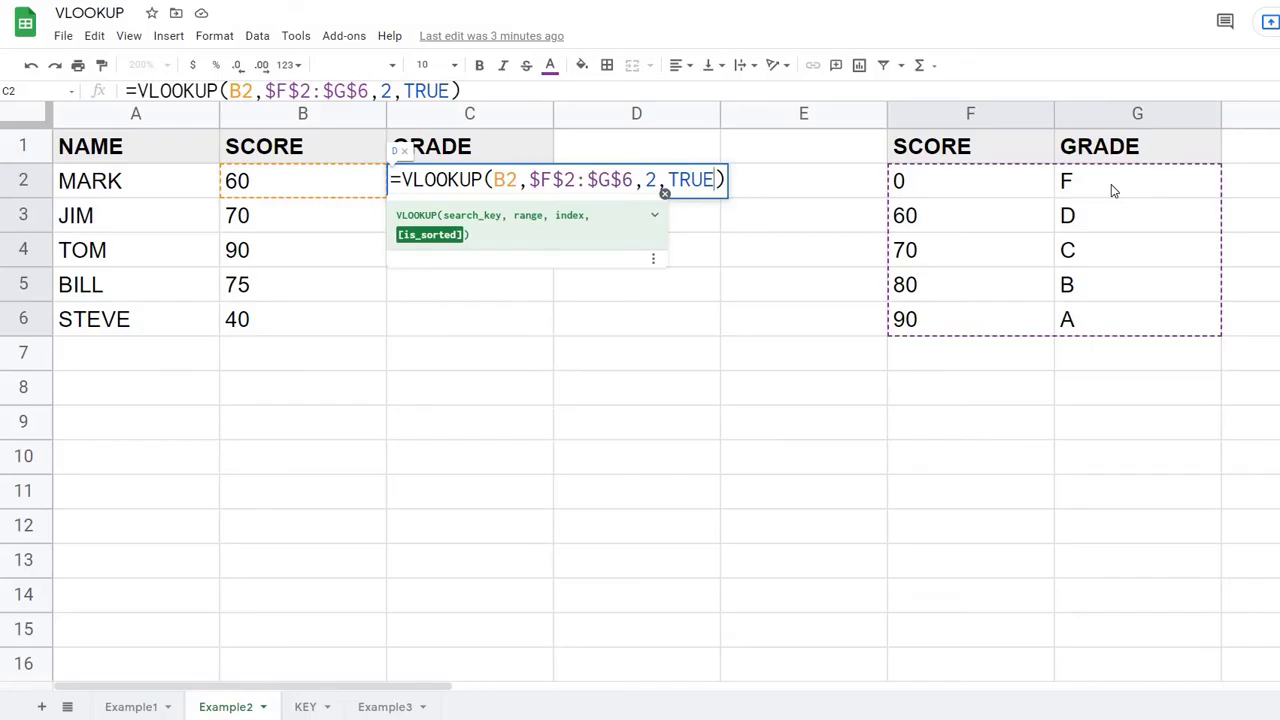
{"action": "key", "text": "Right"}
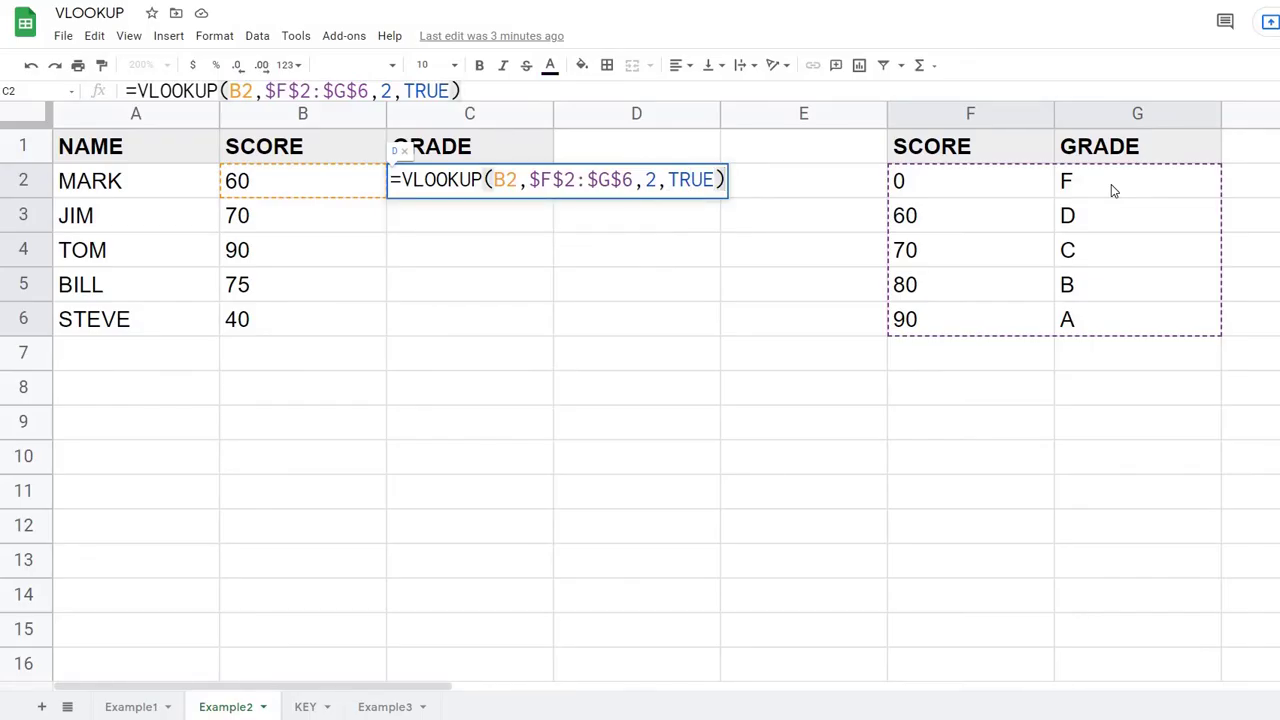
{"action": "key", "text": "Return"}
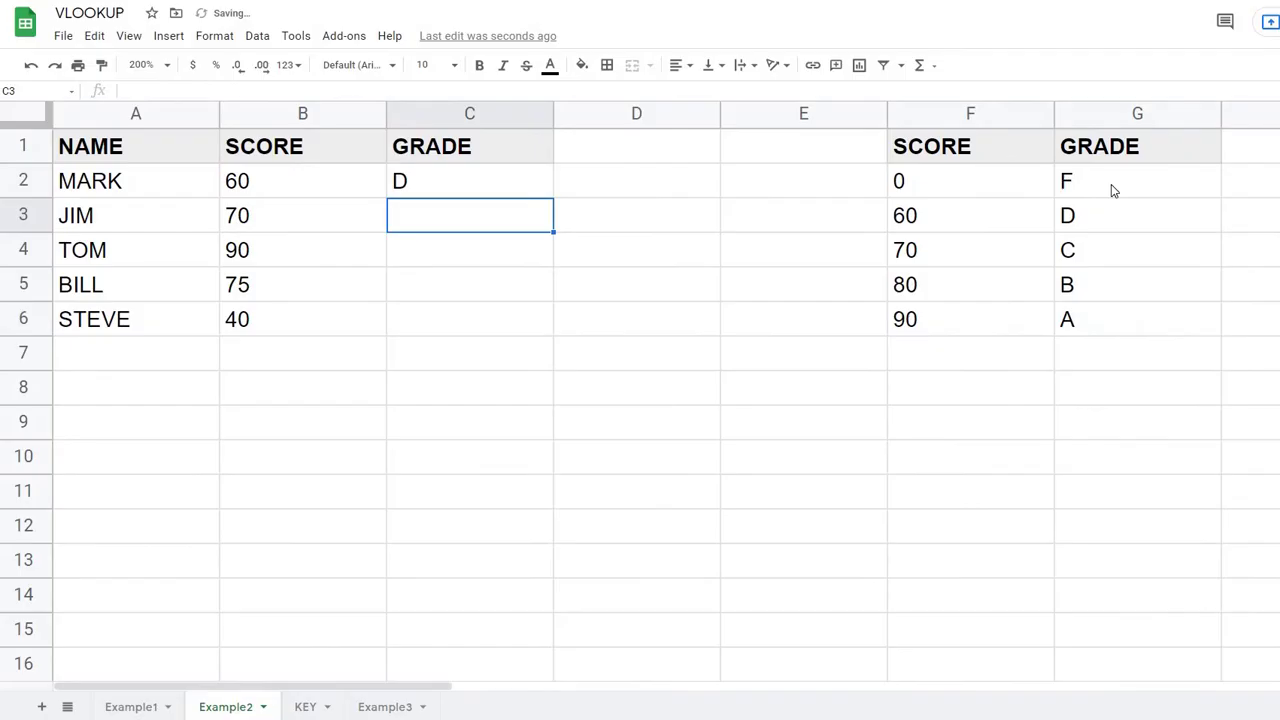
Fill the C2 grade formula down to C6 so rows 3–6 show C, A, C, F.
{"action": "left_click", "coordinate": [500, 182]}
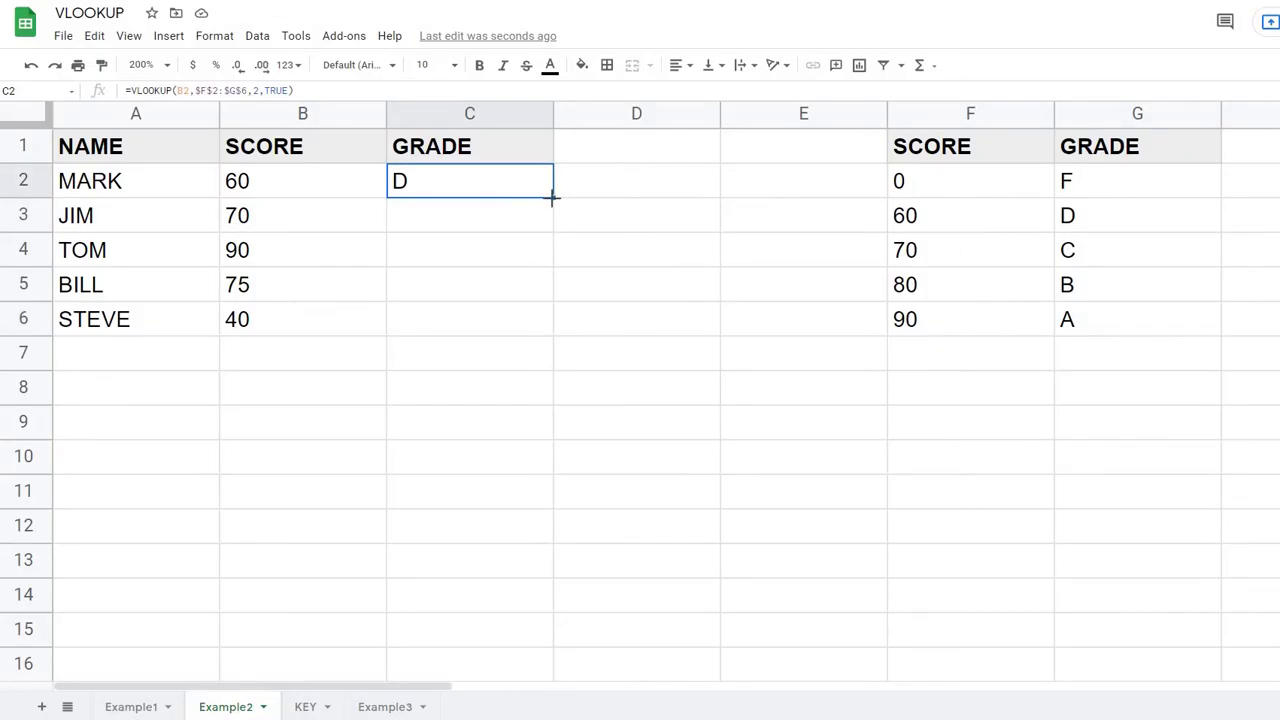
{"action": "left_click_drag", "start_coordinate": [552, 198], "coordinate": [566, 338]}
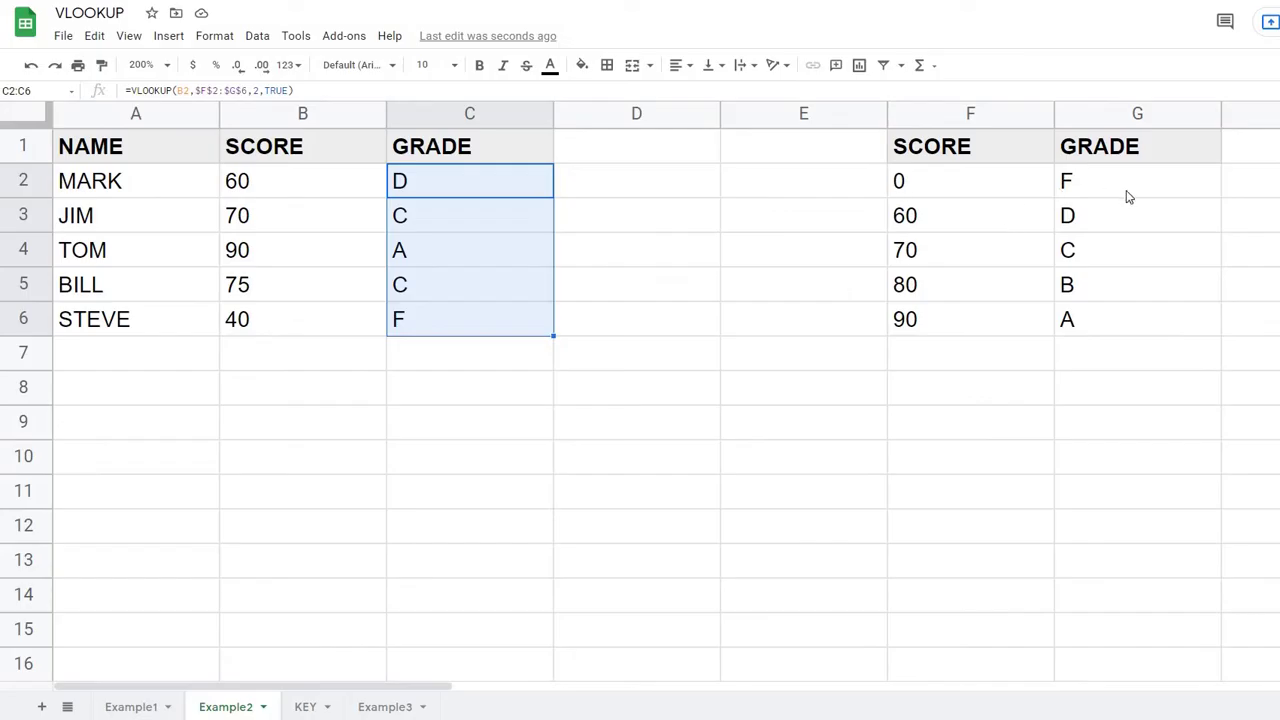
{"action": "left_click", "coordinate": [488, 194]}
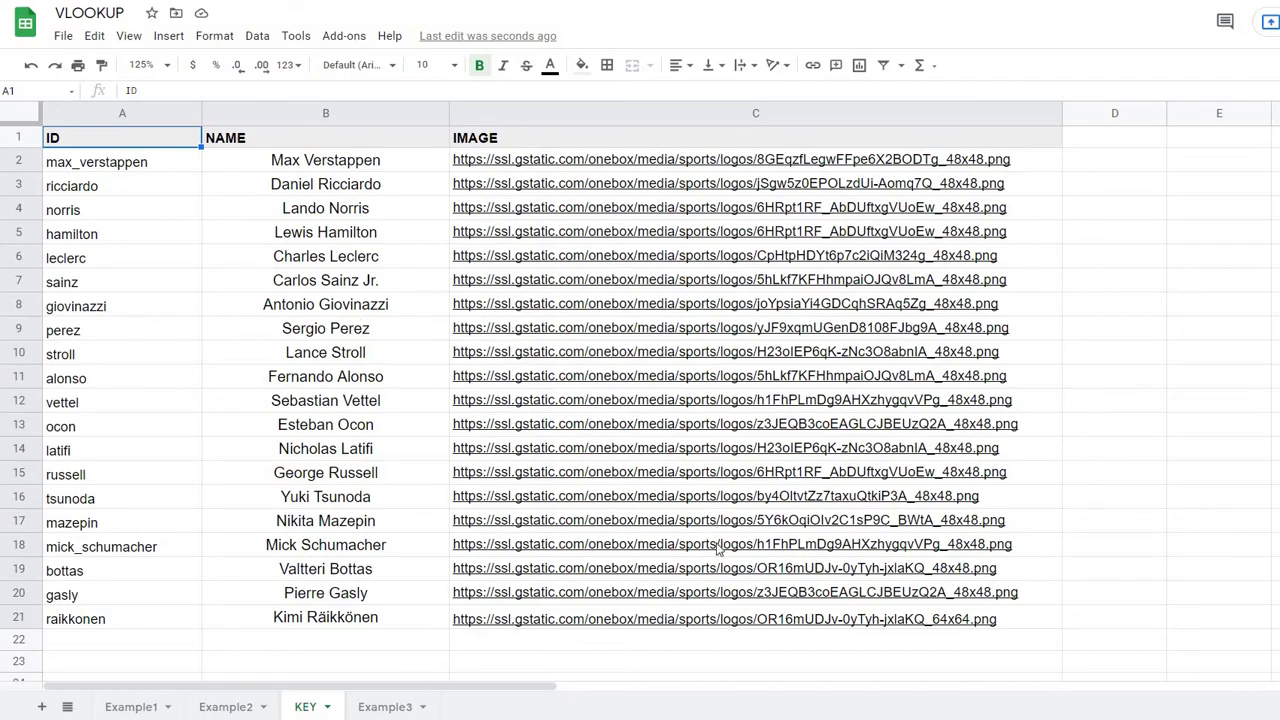
Compare the Example3 driver sheet with the KEY sheet's names and logo URLs.
{"action": "left_click", "coordinate": [384, 710]}
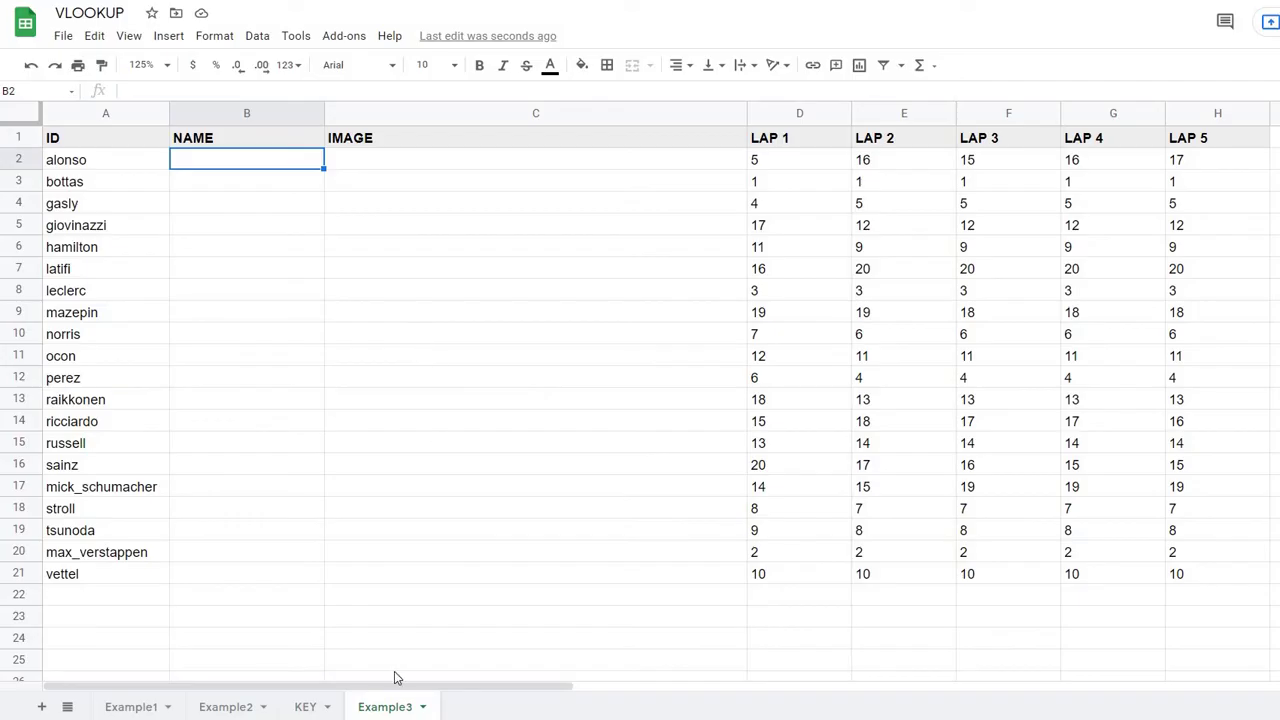
{"action": "left_click", "coordinate": [310, 707]}
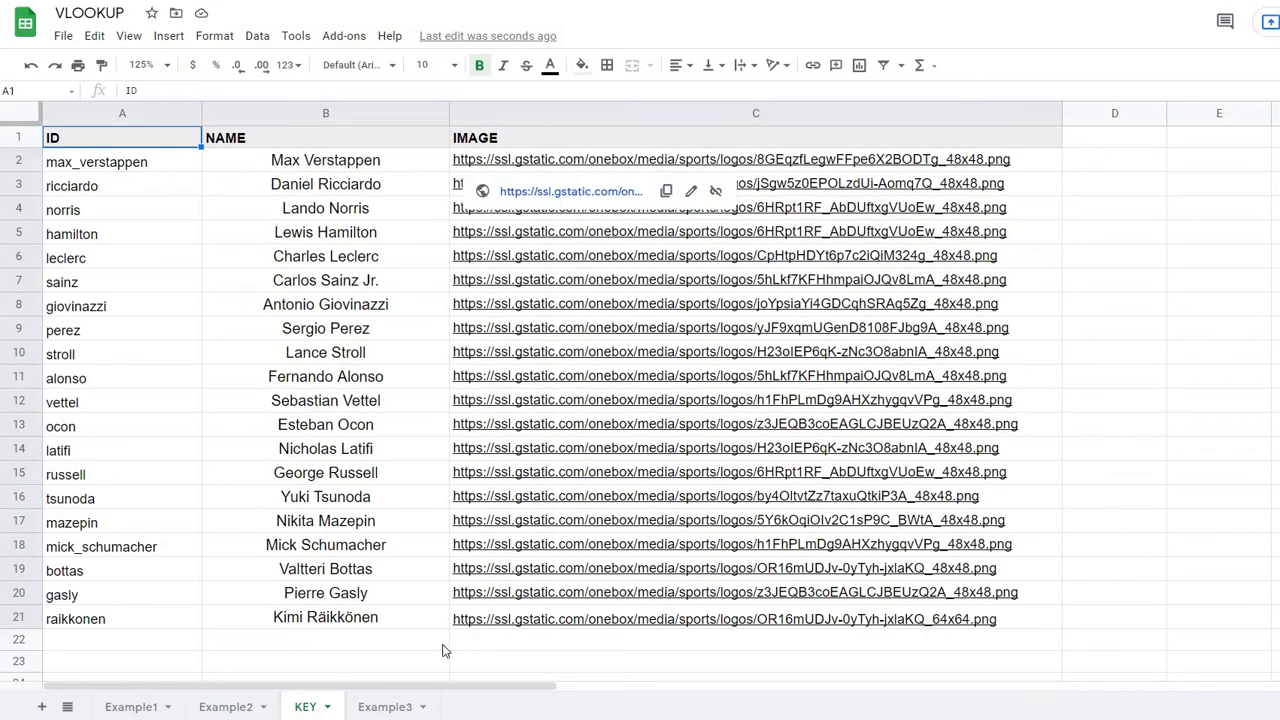
{"action": "left_click", "coordinate": [385, 707]}
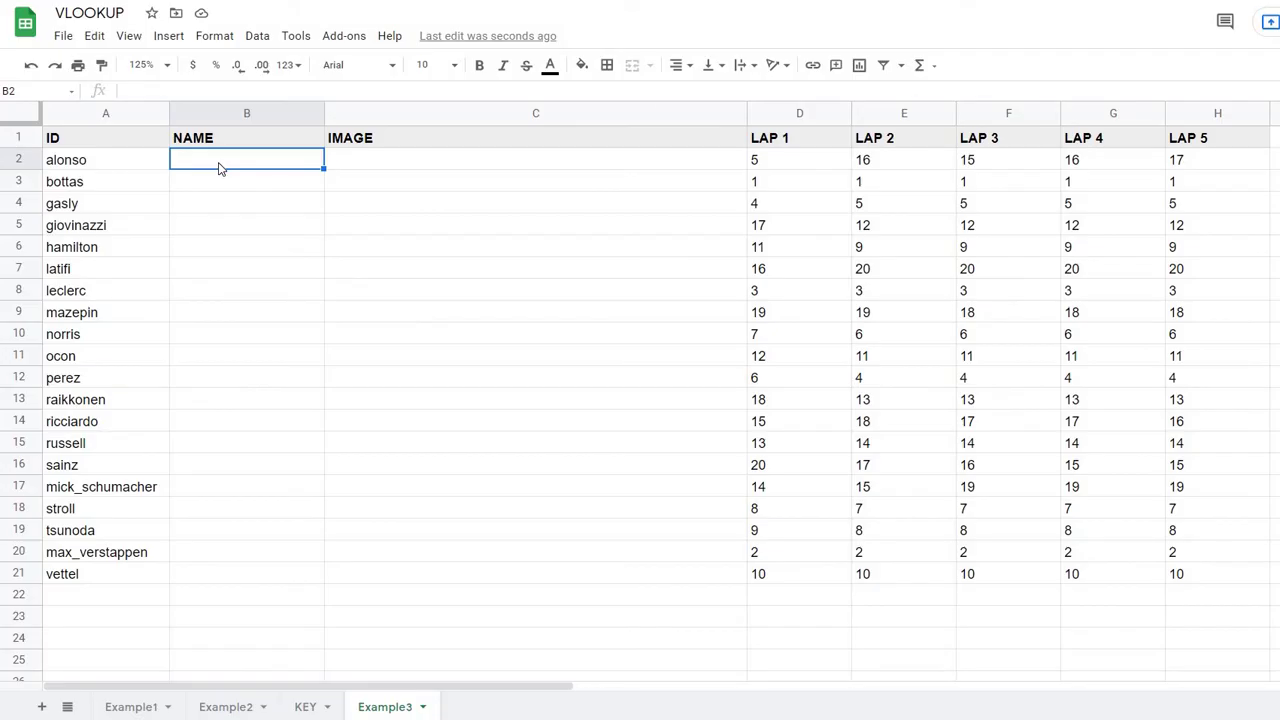
In Example3's B2, type =VLOOKUP(A2,KEY!A2:C21, using the A2 ID and the KEY table.
{"action": "type", "text": "="}
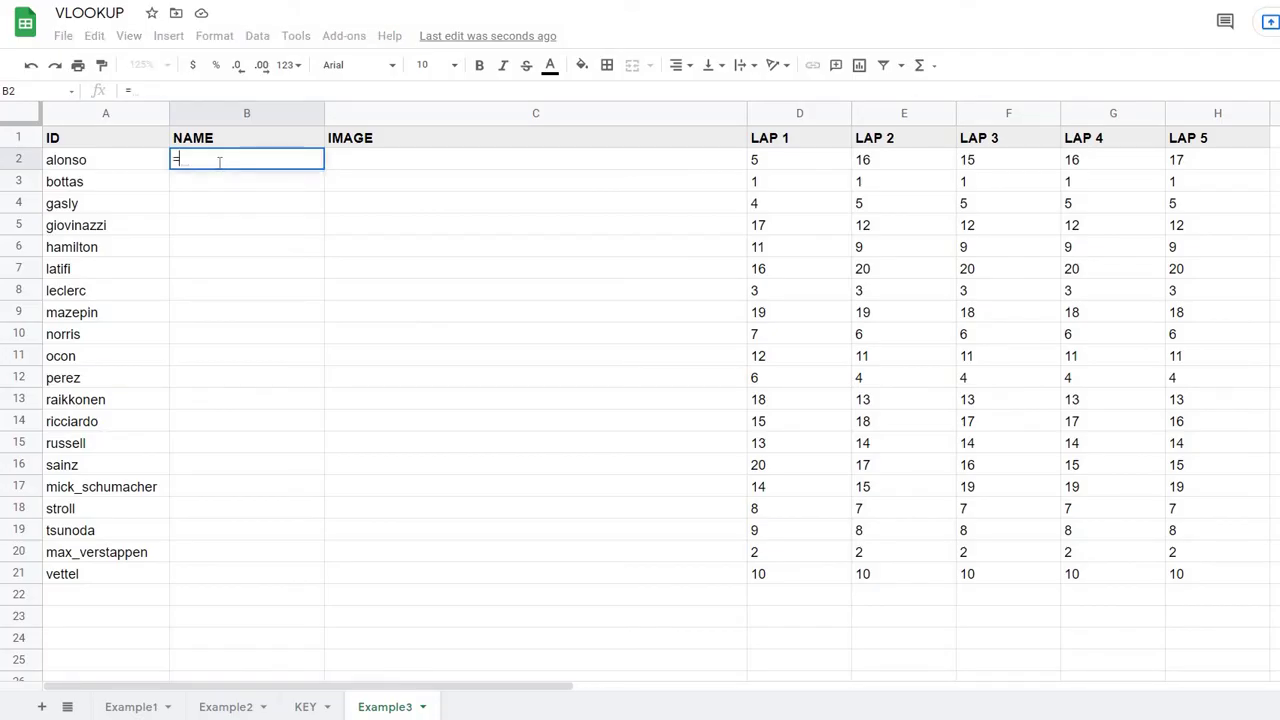
{"action": "type", "text": "VLO"}
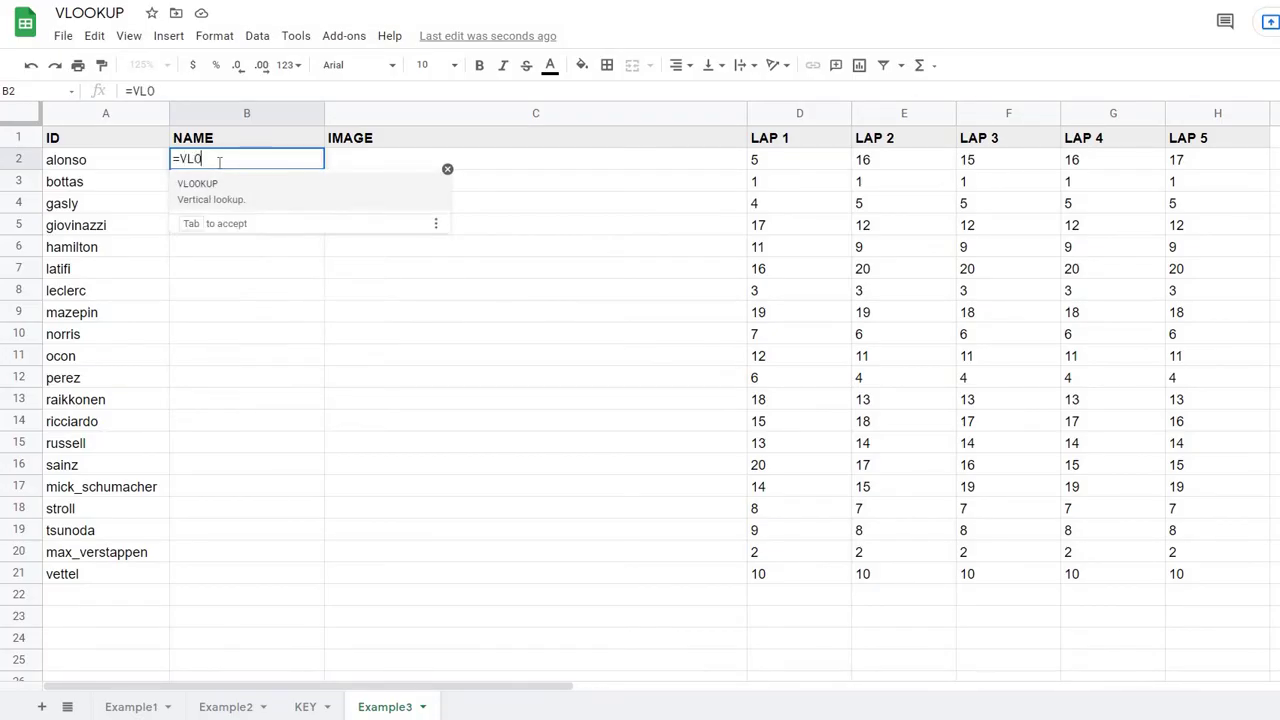
{"action": "type", "text": "OKUP("}
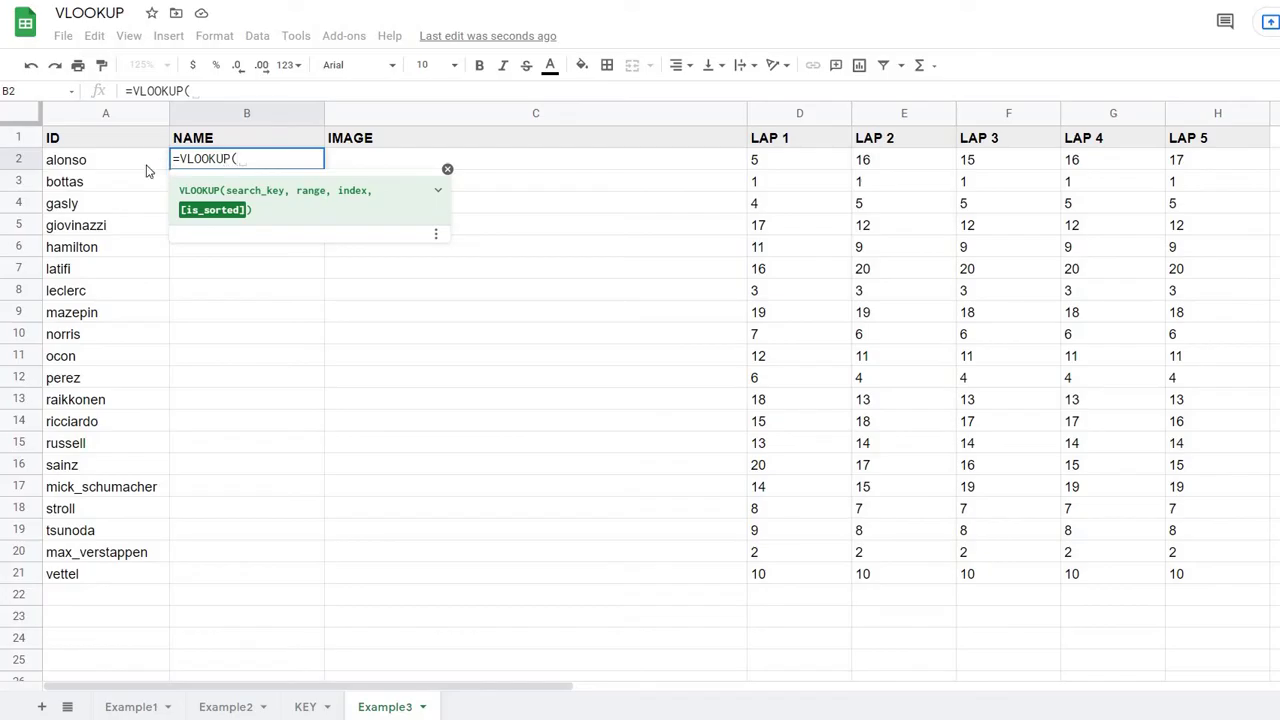
{"action": "left_click", "coordinate": [101, 165]}
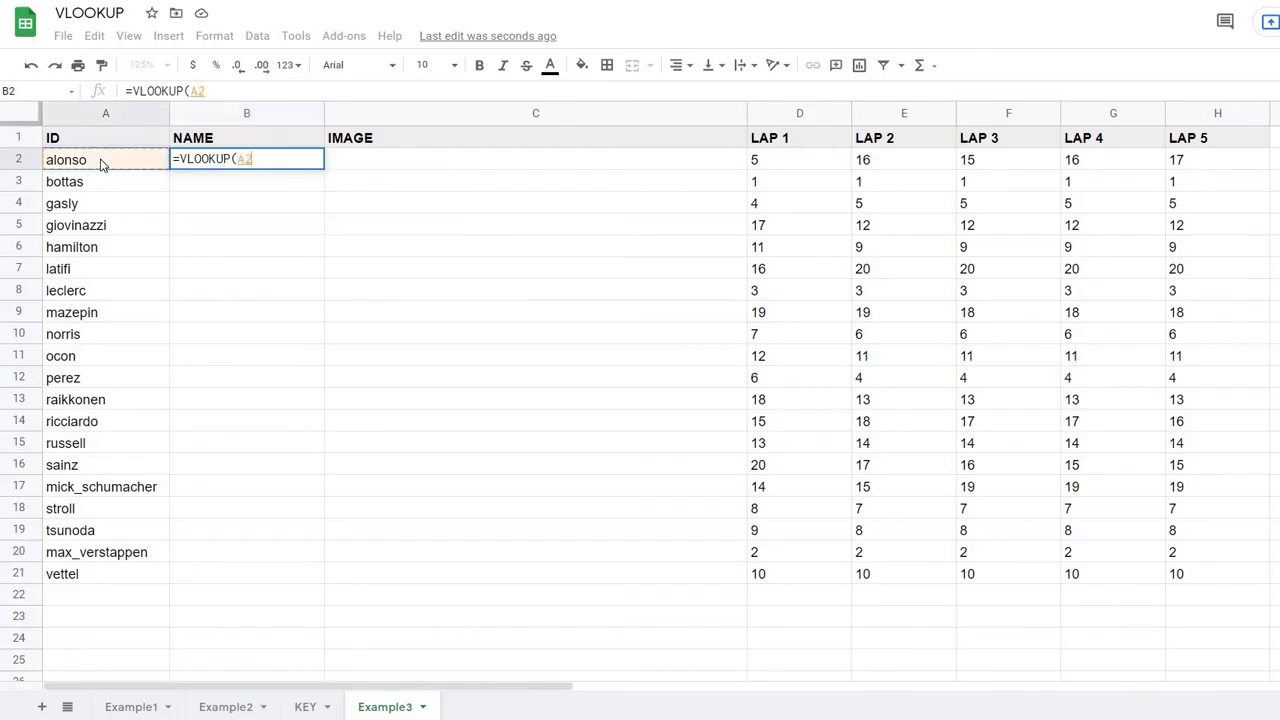
{"action": "type", "text": ","}
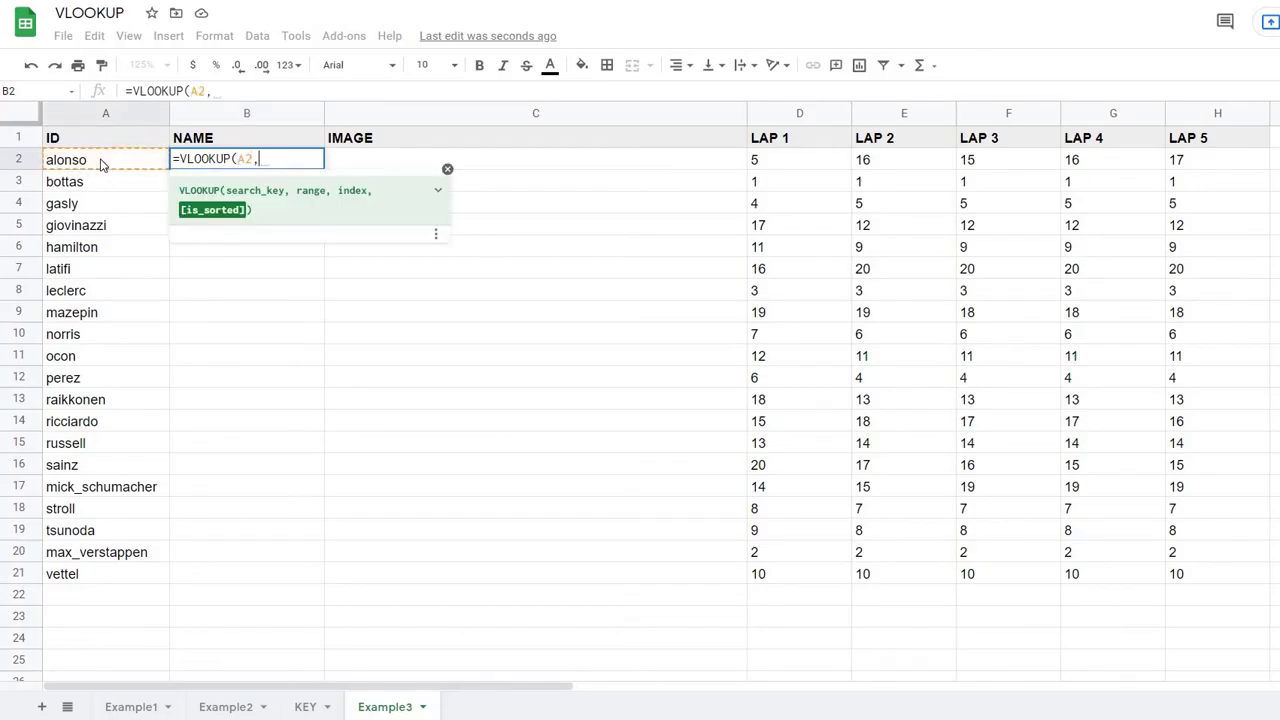
{"action": "left_click", "coordinate": [306, 707]}
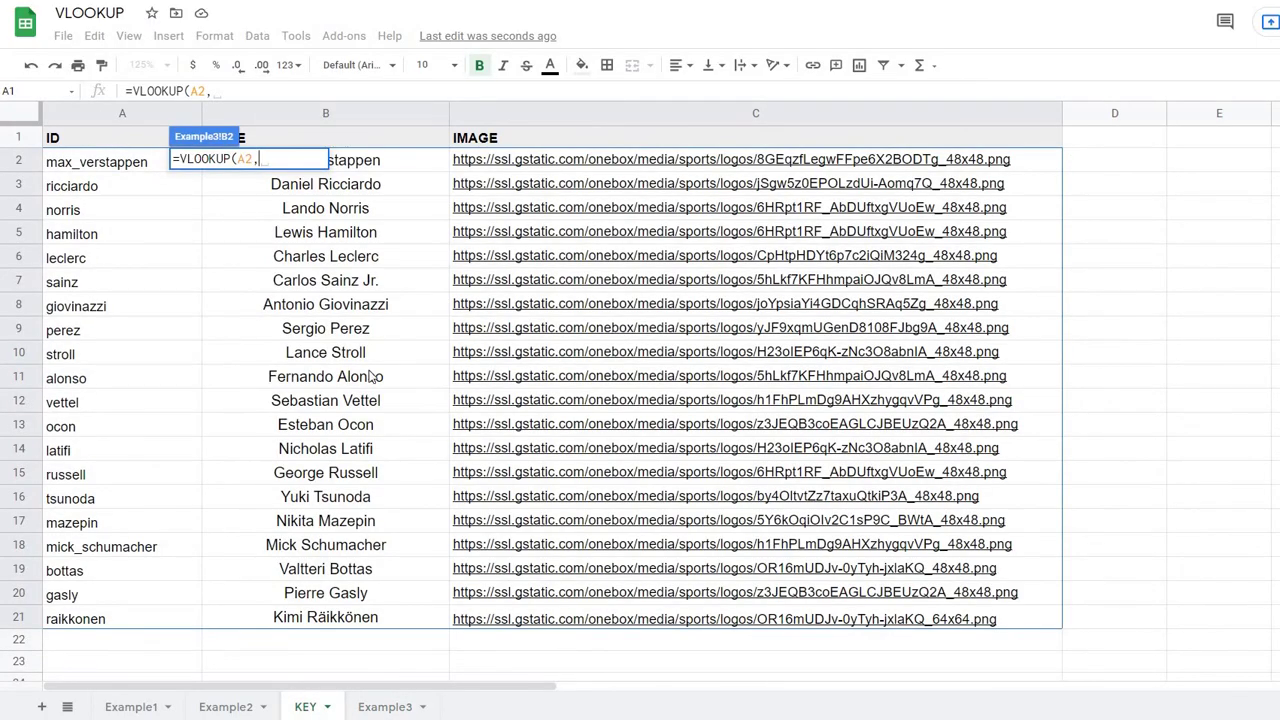
{"action": "left_click_drag", "start_coordinate": [93, 165], "coordinate": [632, 618]}
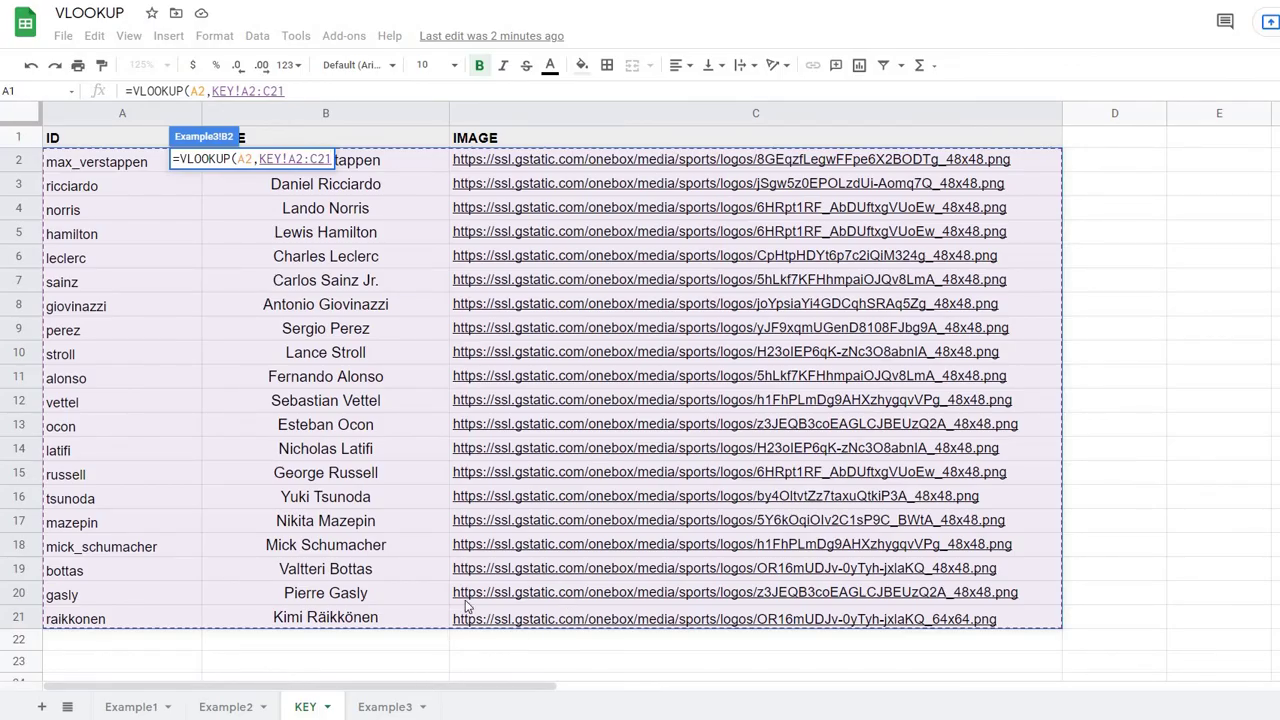
{"action": "type", "text": ","}
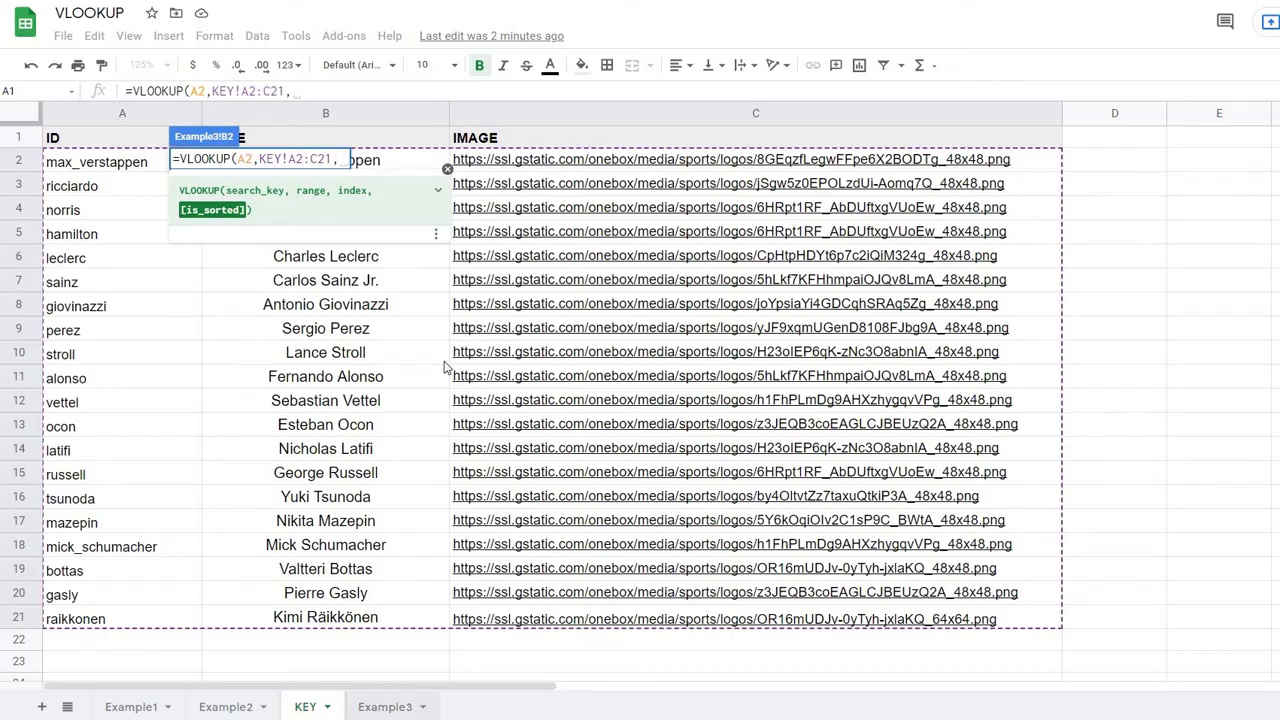
{"action": "left_click", "coordinate": [385, 707]}
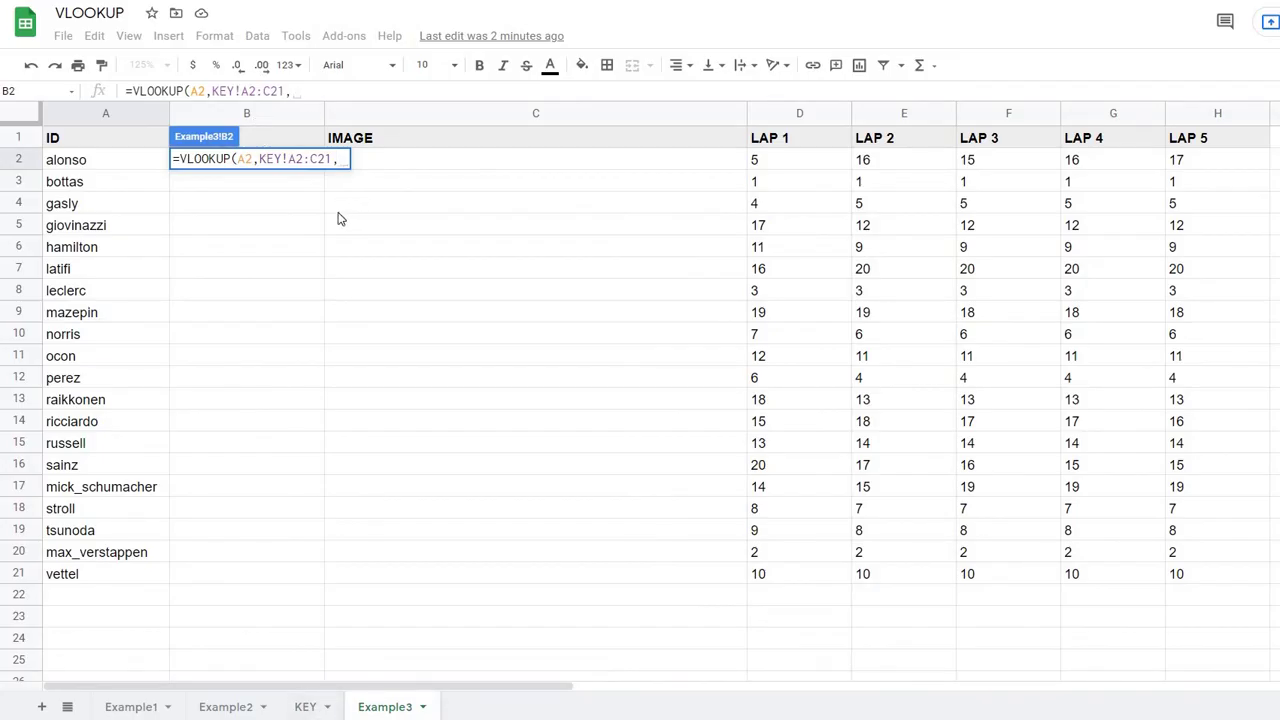
Complete B2's formula as =VLOOKUP(A2,KEY!A2:C21,2,FALSE), leaving it uncommitted.
{"action": "type", "text": "2"}
{"action": "type", "text": ",FAL"}
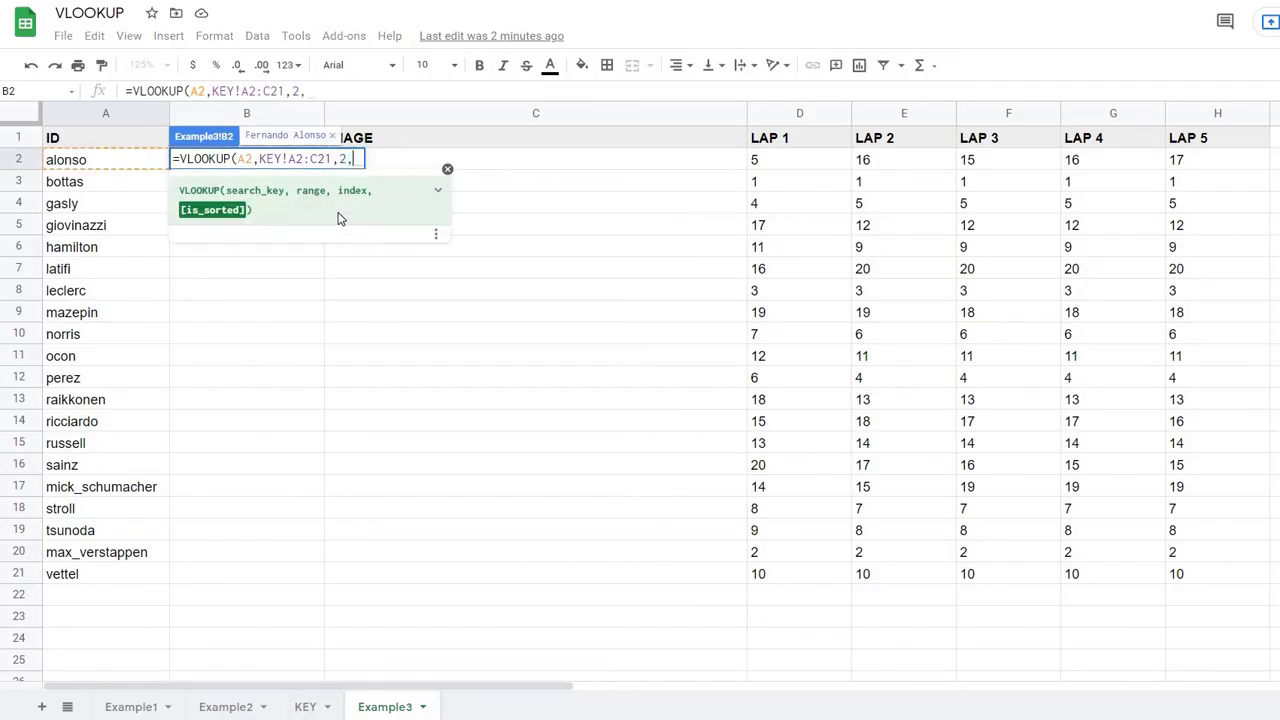
{"action": "type", "text": "SU"}
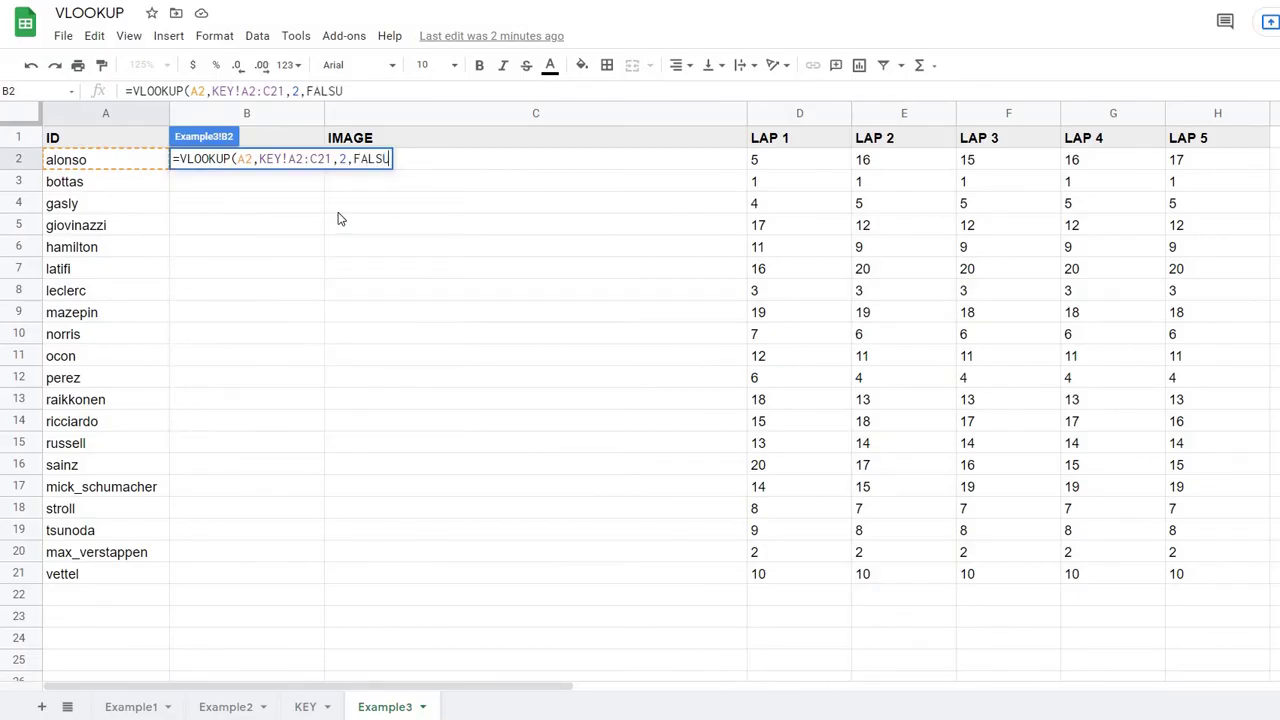
{"action": "type", "text": "E"}
{"action": "key", "text": "BackSpace"}
{"action": "key", "text": "Tab"}
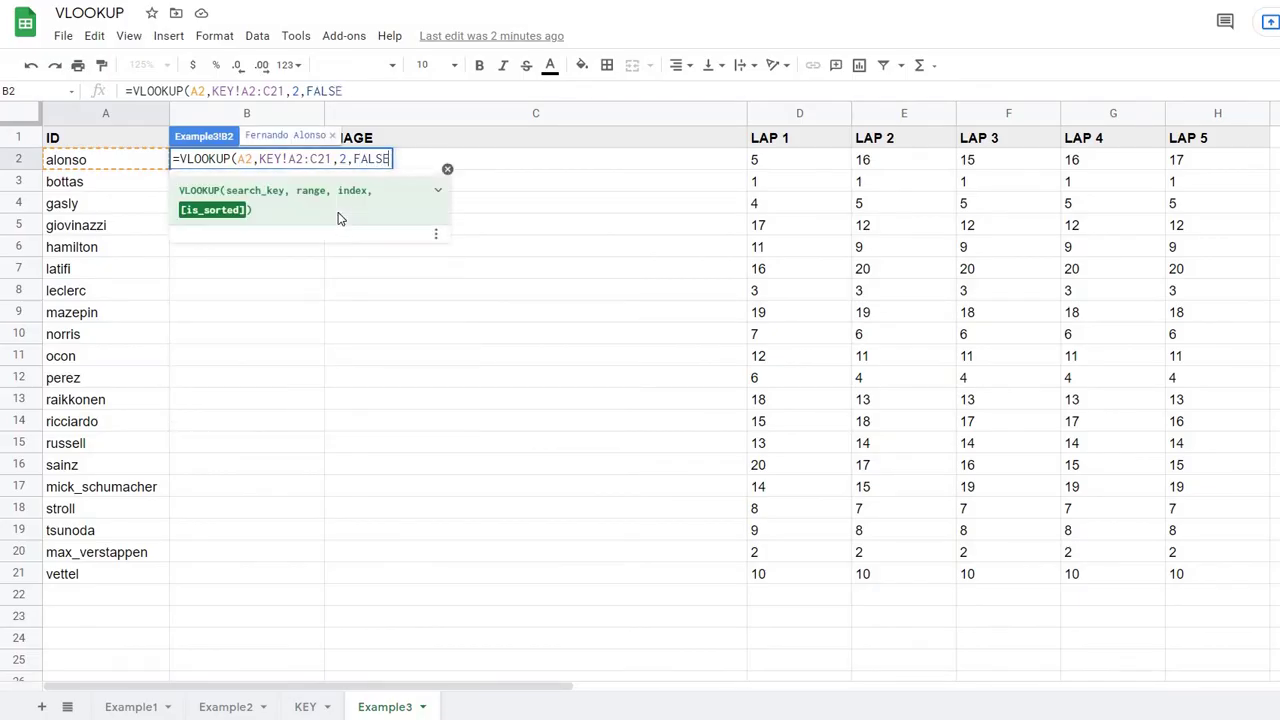
{"action": "type", "text": ")"}
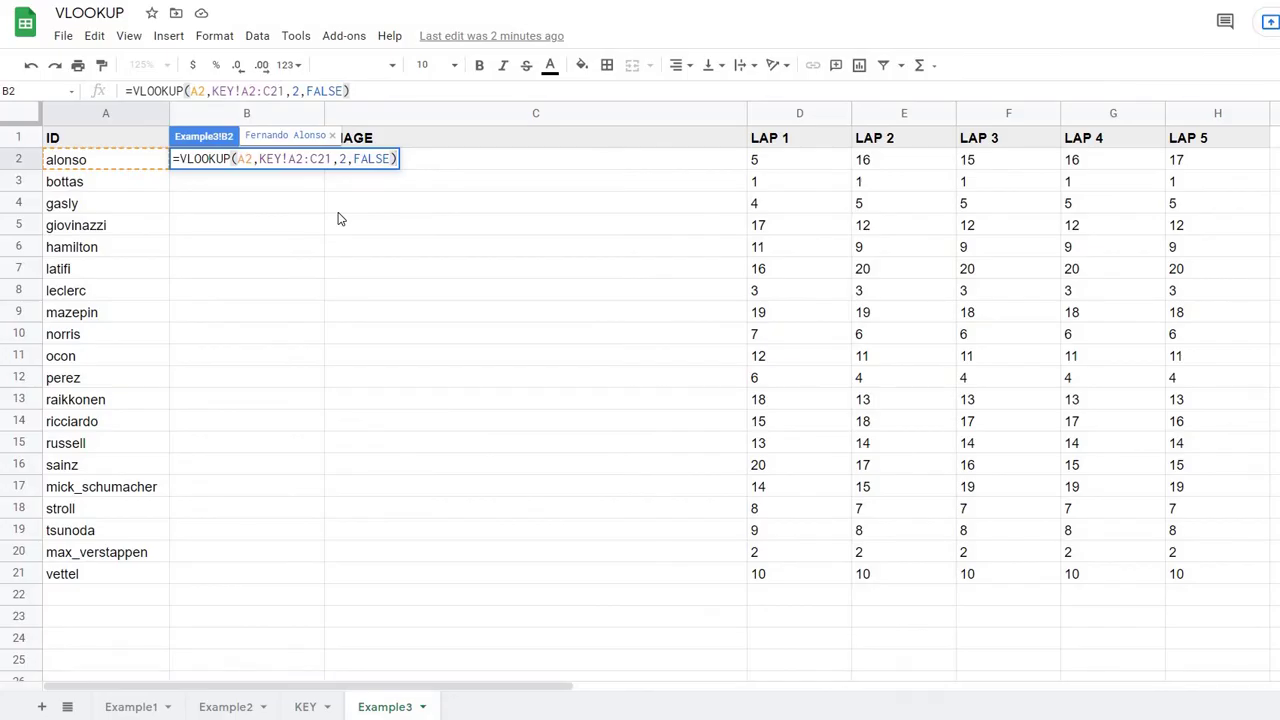
{"action": "key", "text": "Left"}
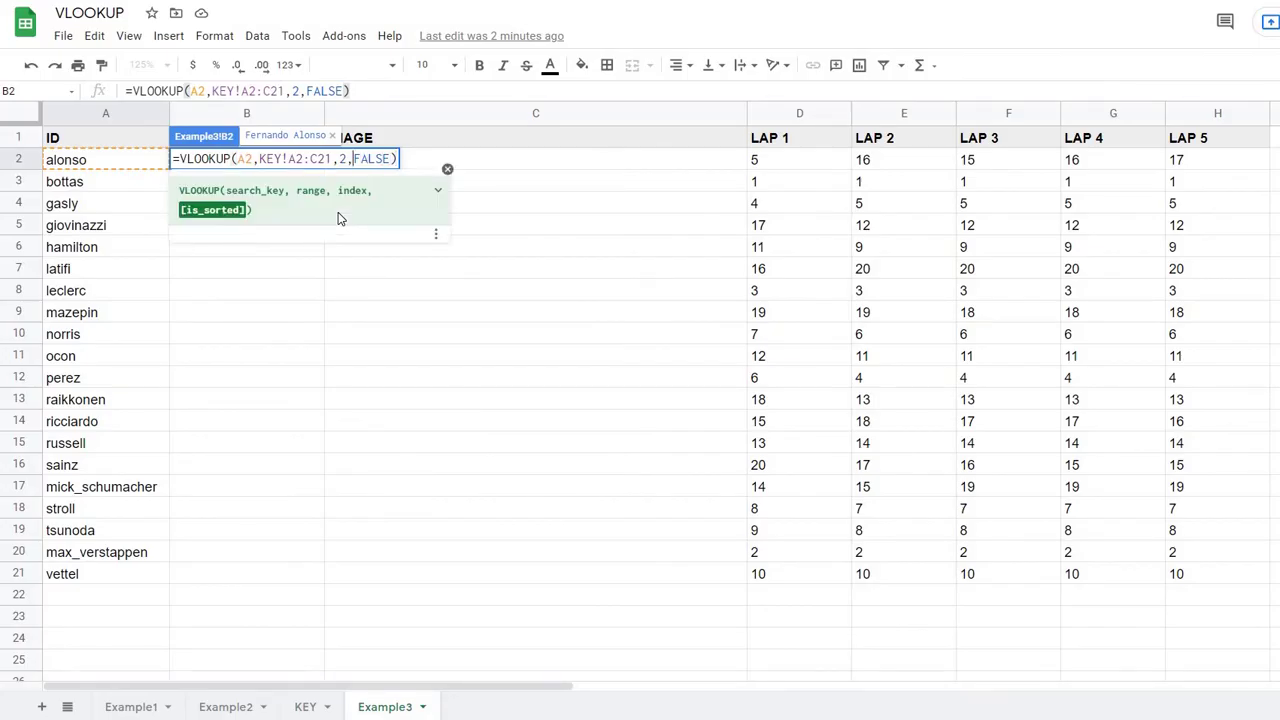
{"action": "key", "text": "Left"}
{"action": "key", "text": "Left"}
{"action": "key", "text": "Left"}
{"action": "key", "text": "Left"}
{"action": "key", "text": "Left"}
{"action": "key", "text": "Left"}
{"action": "key", "text": "Left"}
{"action": "key", "text": "Left"}
{"action": "key", "text": "Left"}
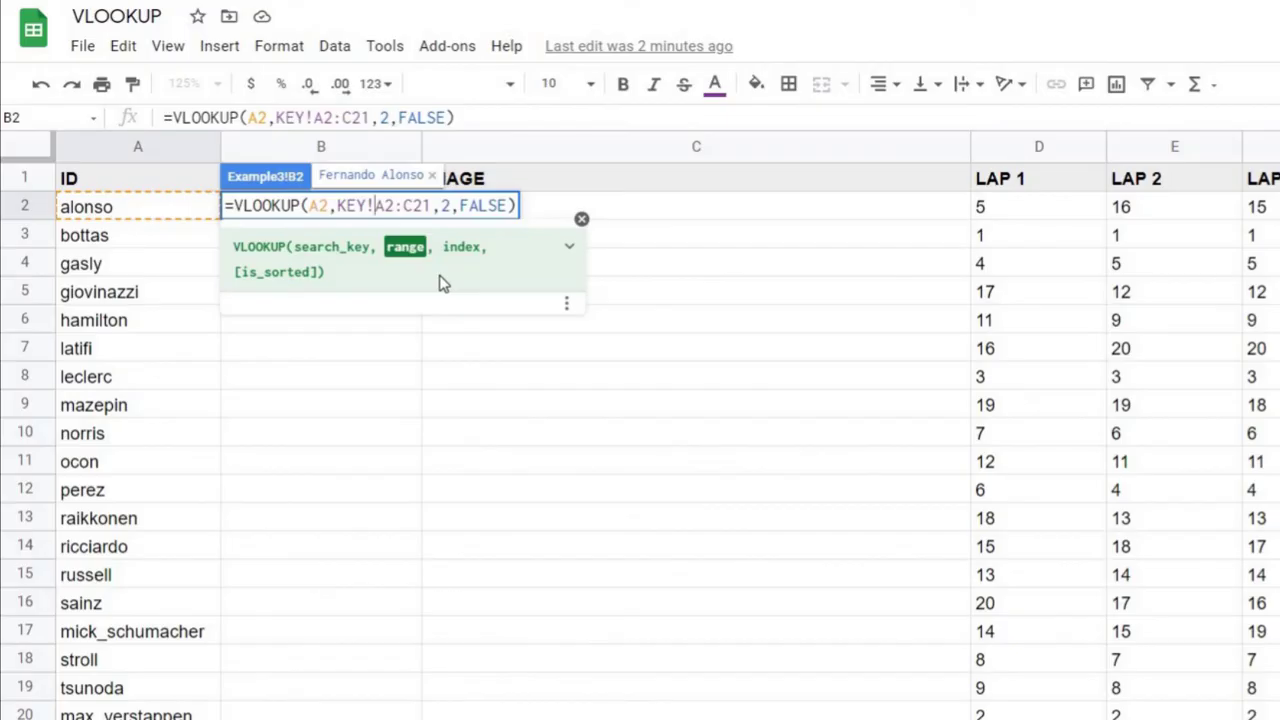
Enter =VLOOKUP($A2,KEY!$A$2:$C$21,2,FALSE) in B2 so it shows Fernando Alonso.
{"action": "type", "text": "$"}
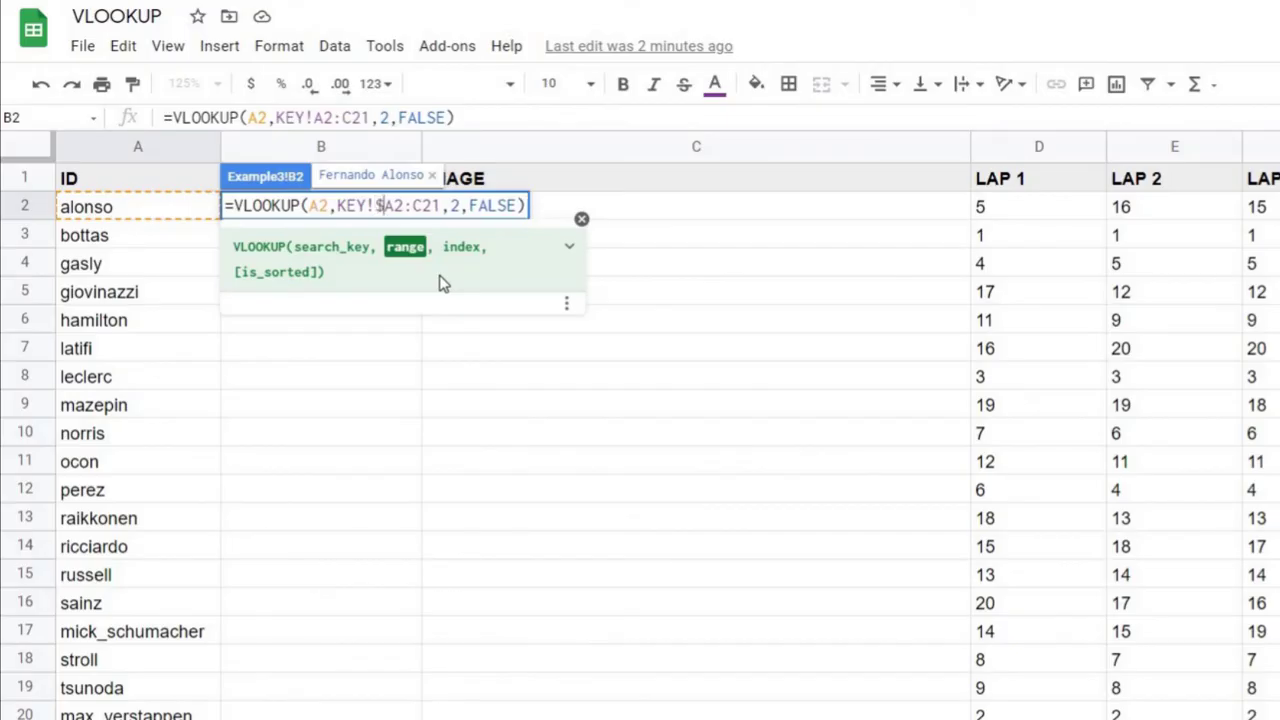
{"action": "key", "text": "Right"}
{"action": "type", "text": "$"}
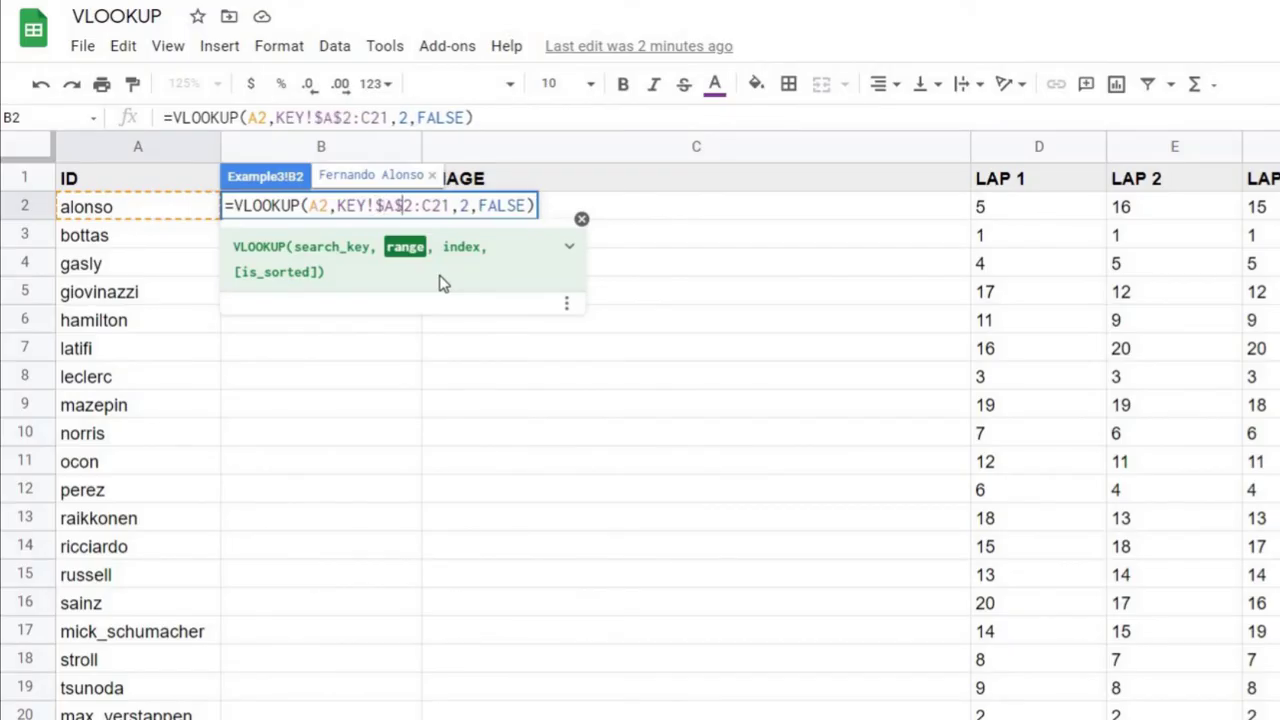
{"action": "key", "text": "Right"}
{"action": "key", "text": "Right"}
{"action": "type", "text": "$"}
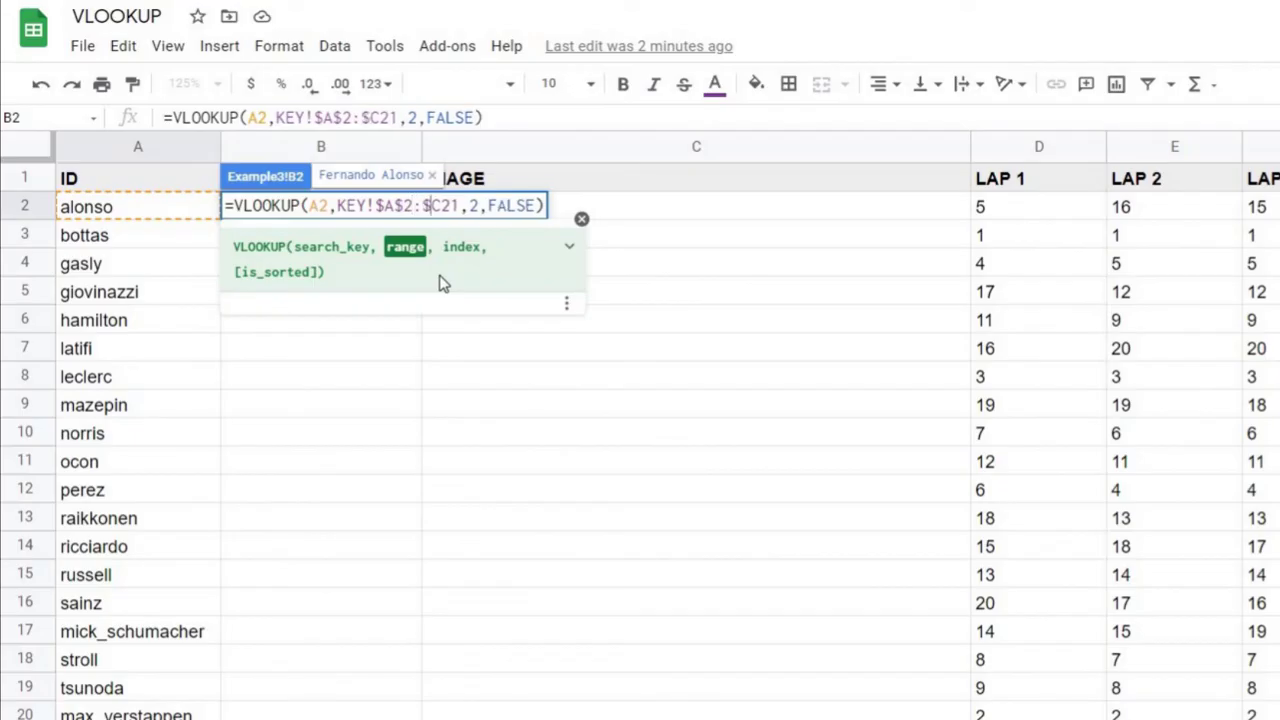
{"action": "key", "text": "Right"}
{"action": "type", "text": "$"}
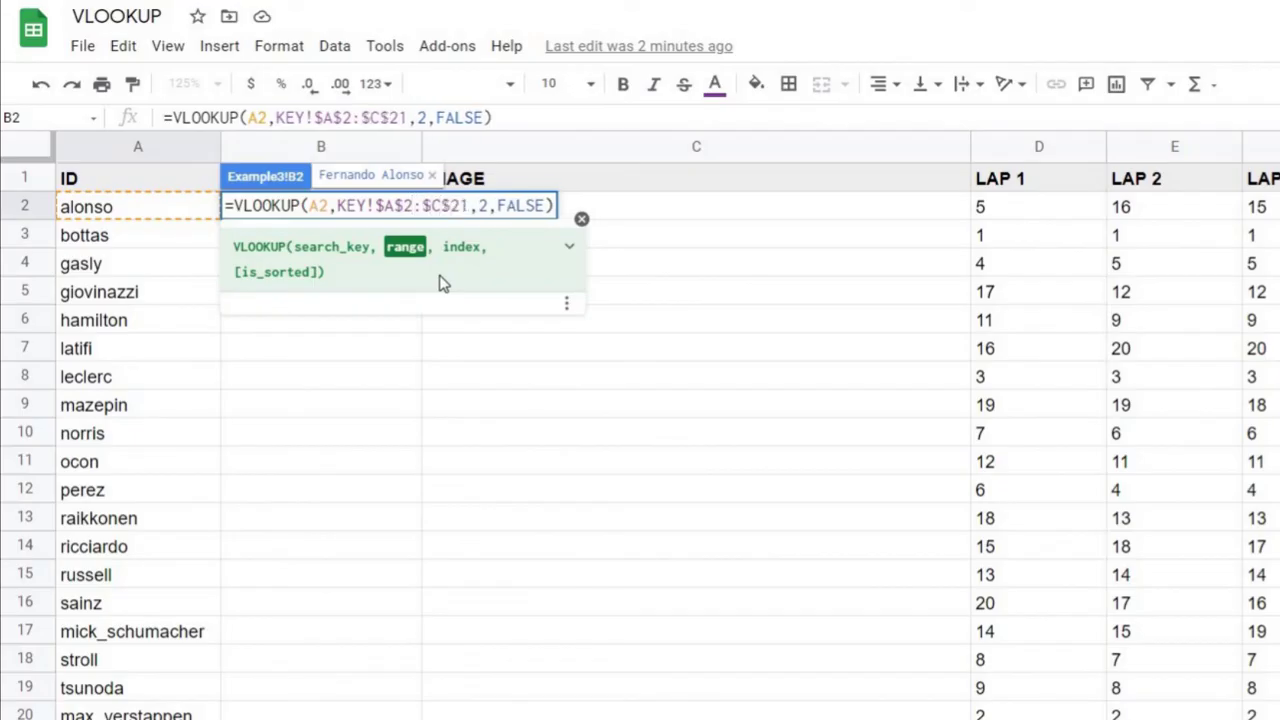
{"action": "key", "text": "Left"}
{"action": "key", "text": "Right"}
{"action": "key", "text": "Right"}
{"action": "key", "text": "Left"}
{"action": "key", "text": "Left"}
{"action": "key", "text": "Left"}
{"action": "key", "text": "Left"}
{"action": "key", "text": "Left"}
{"action": "key", "text": "Left"}
{"action": "key", "text": "Left"}
{"action": "key", "text": "Left"}
{"action": "key", "text": "Left"}
{"action": "key", "text": "Left"}
{"action": "key", "text": "Left"}
{"action": "key", "text": "Left"}
{"action": "key", "text": "Left"}
{"action": "key", "text": "Left"}
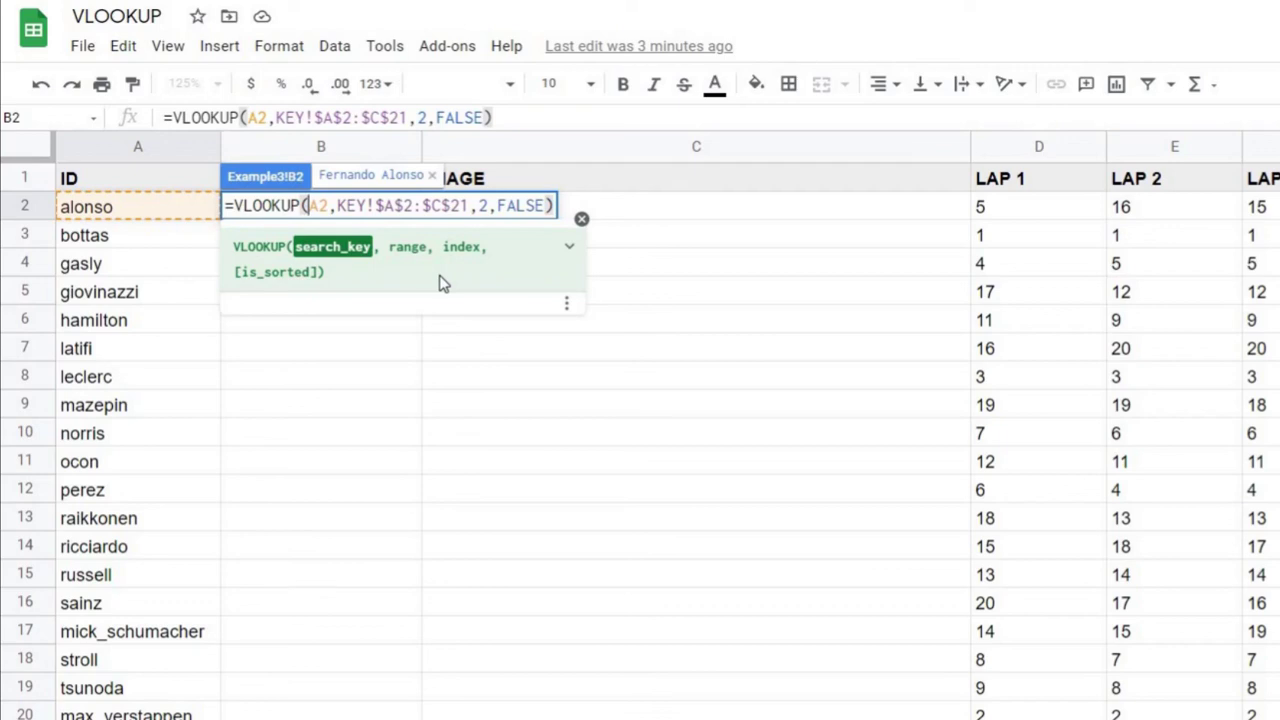
{"action": "type", "text": "$"}
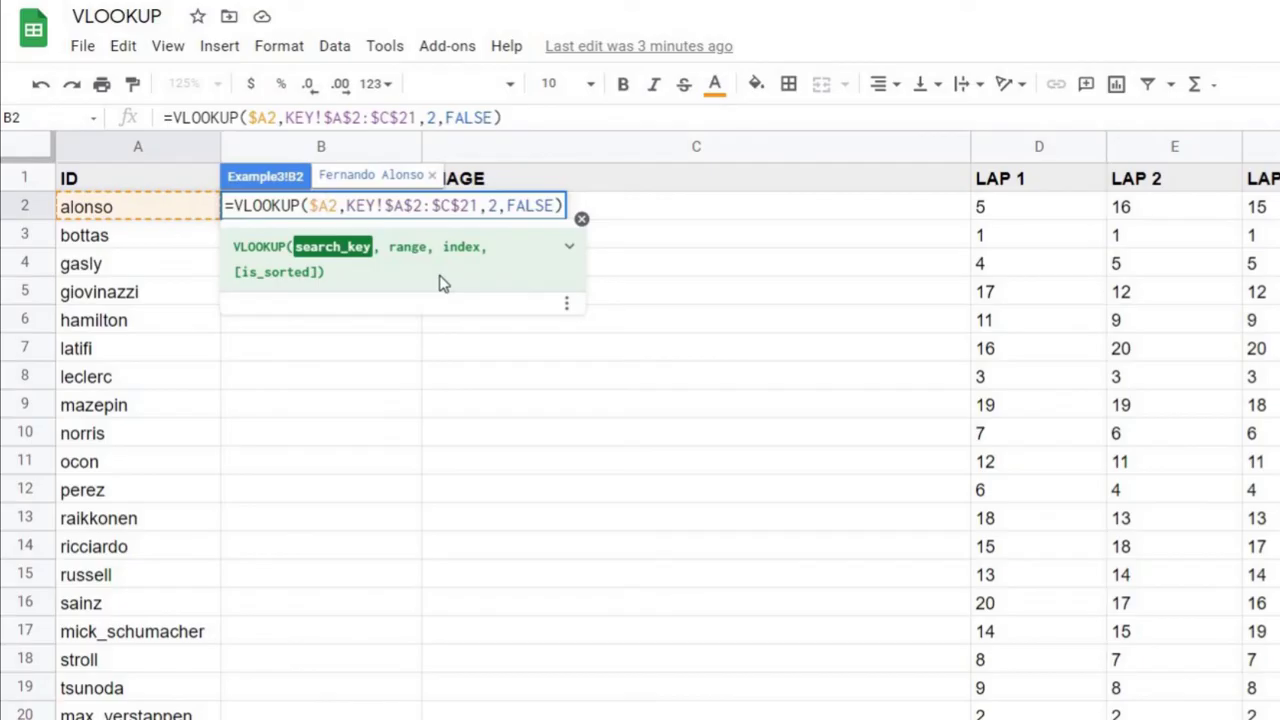
{"action": "key", "text": "Right"}
{"action": "key", "text": "Right"}
{"action": "key", "text": "Right"}
{"action": "key", "text": "Right"}
{"action": "key", "text": "Right"}
{"action": "key", "text": "Right"}
{"action": "key", "text": "Right"}
{"action": "key", "text": "Right"}
{"action": "key", "text": "Right"}
{"action": "key", "text": "Right"}
{"action": "key", "text": "Right"}
{"action": "key", "text": "Right"}
{"action": "key", "text": "Right"}
{"action": "key", "text": "Right"}
{"action": "key", "text": "Right"}
{"action": "key", "text": "Right"}
{"action": "key", "text": "Right"}
{"action": "key", "text": "Right"}
{"action": "key", "text": "Right"}
{"action": "key", "text": "Right"}
{"action": "key", "text": "Right"}
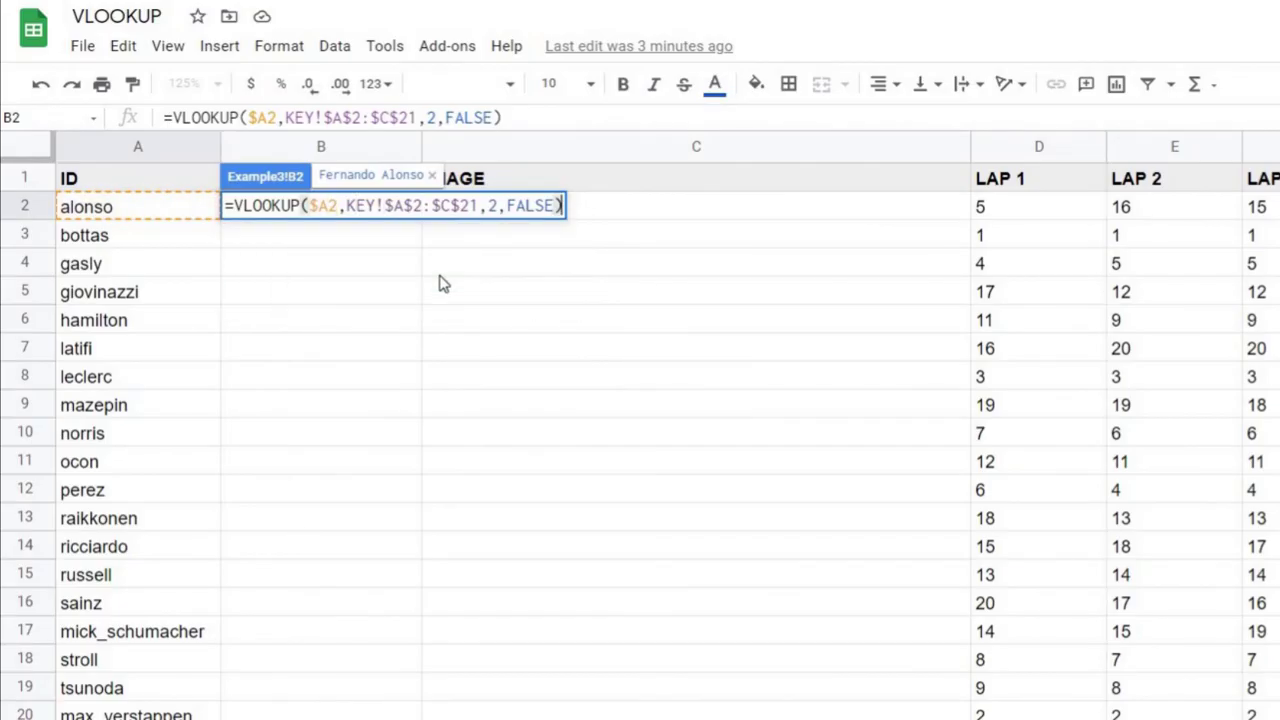
{"action": "key", "text": "Return"}
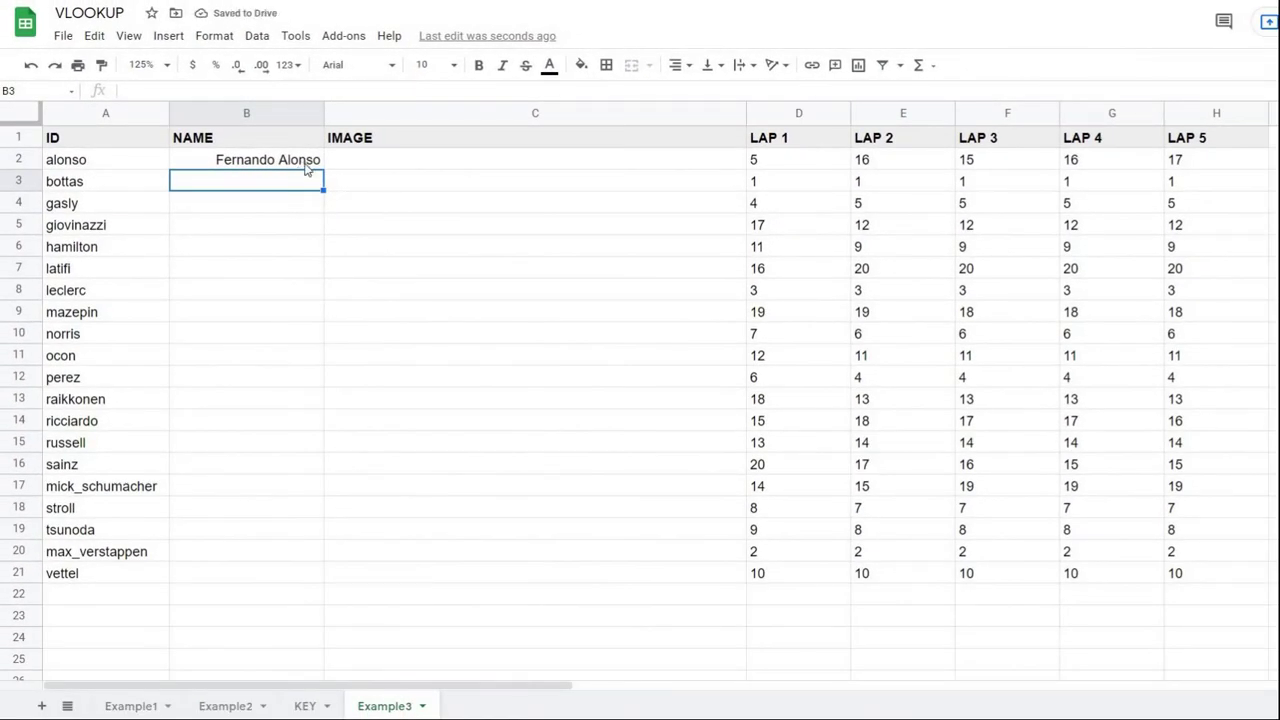
Fill the NAME formula from B2 down to B21 and left-align the driver names.
{"action": "left_click", "coordinate": [318, 164]}
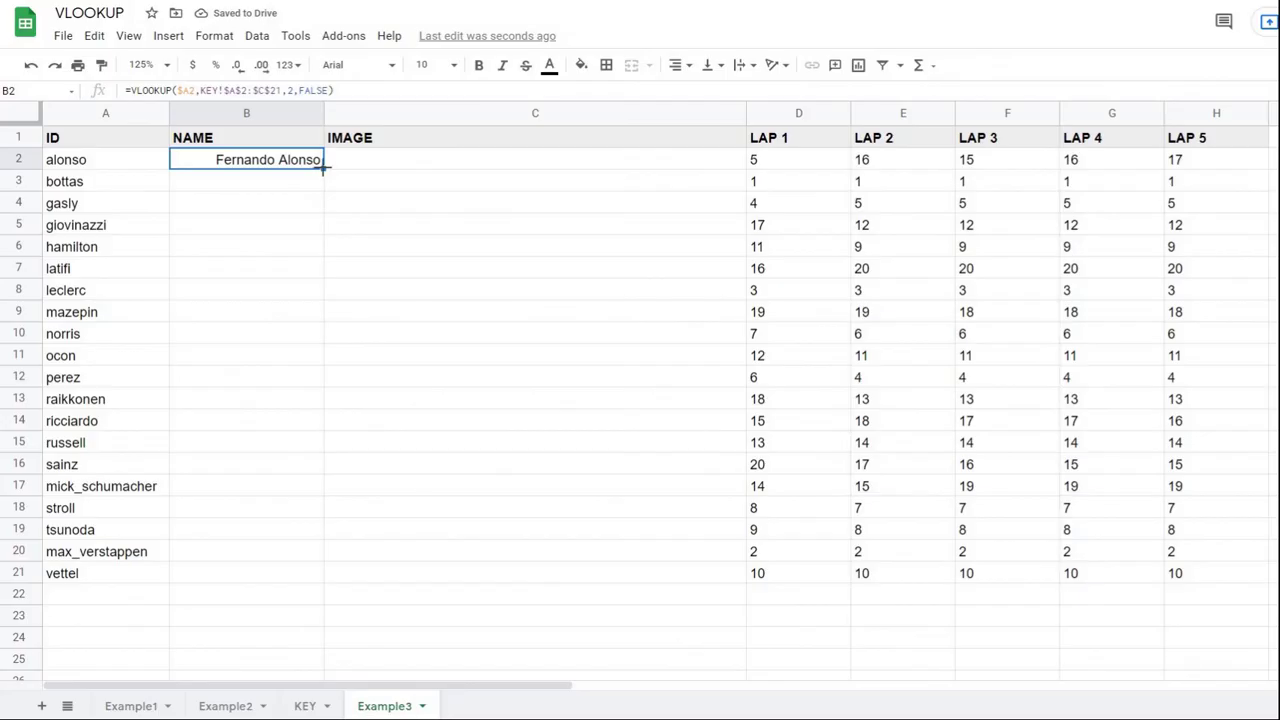
{"action": "left_click_drag", "start_coordinate": [322, 168], "coordinate": [312, 573]}
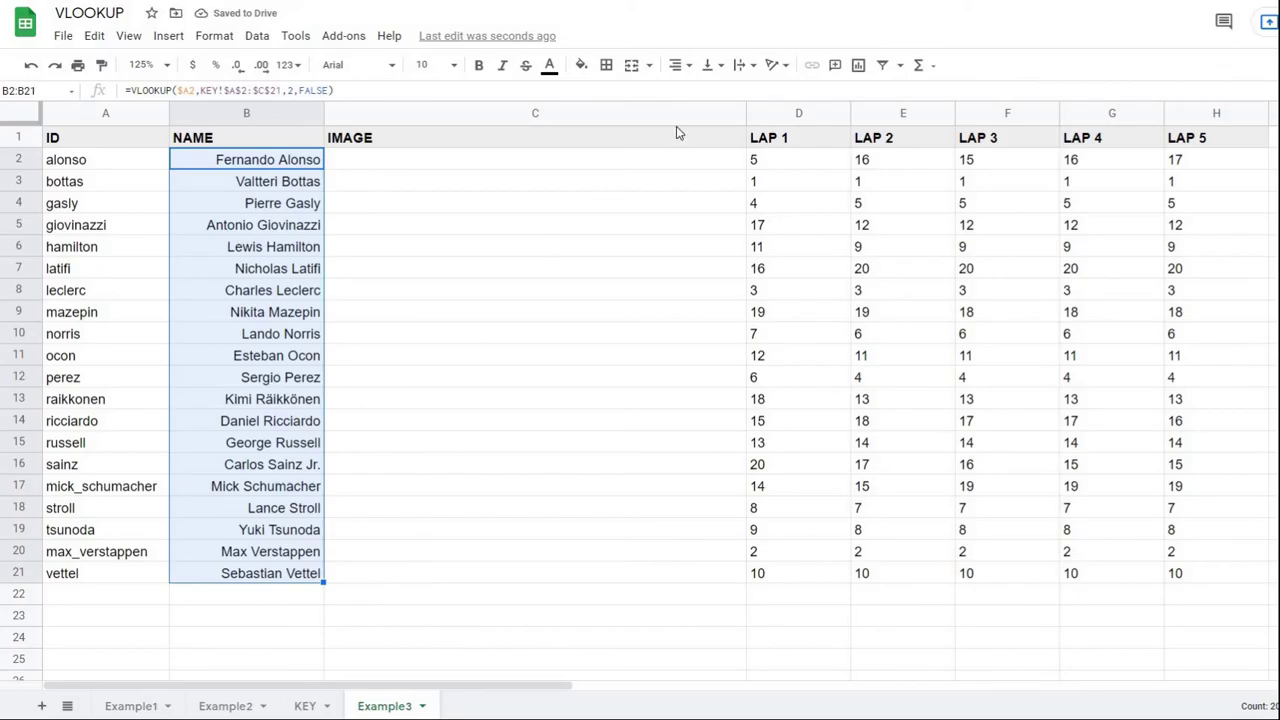
{"action": "left_click", "coordinate": [677, 65]}
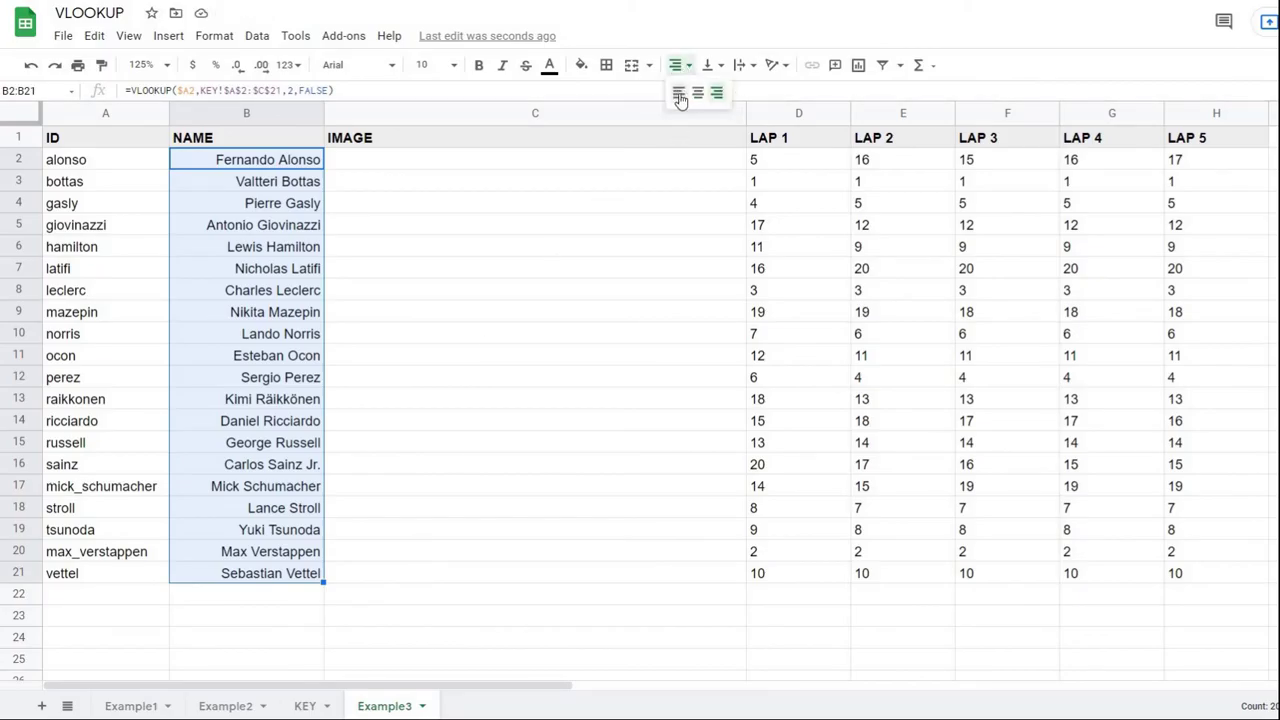
{"action": "left_click", "coordinate": [679, 94]}
Copy B2's lookup formula across into C2, which shows Fernando Alonso.
{"action": "left_click", "coordinate": [457, 246]}
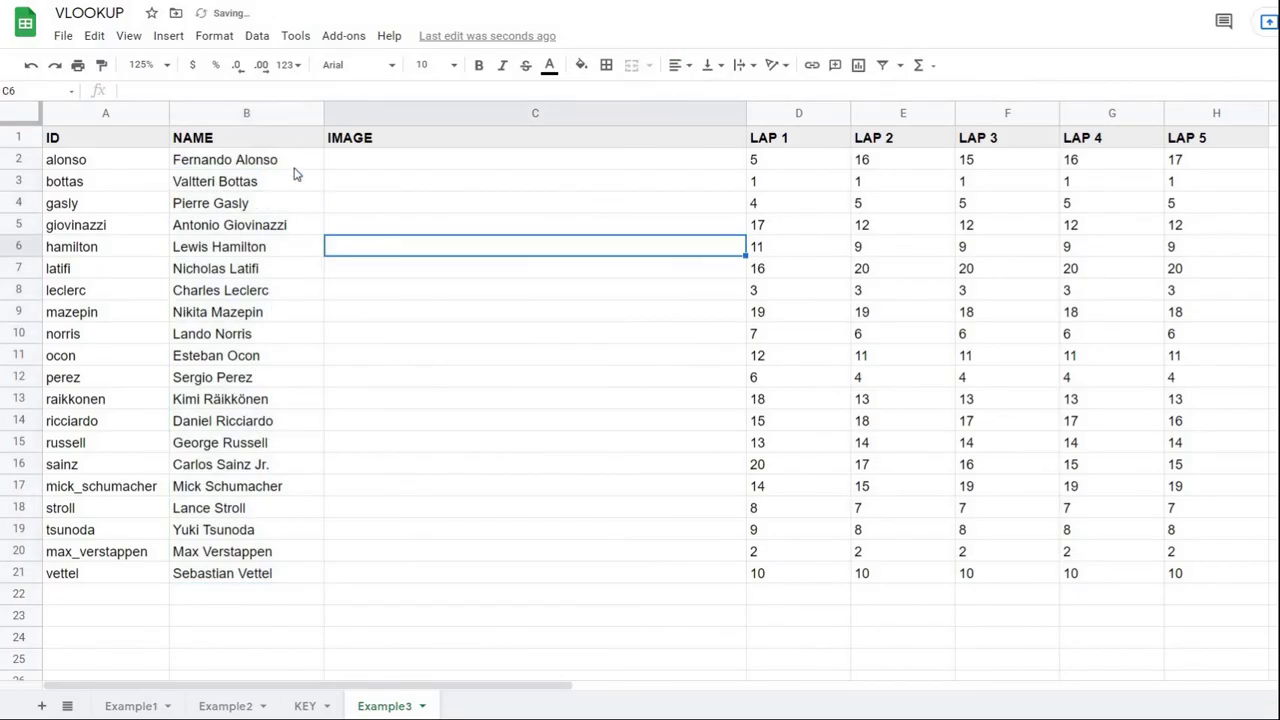
{"action": "left_click", "coordinate": [260, 160]}
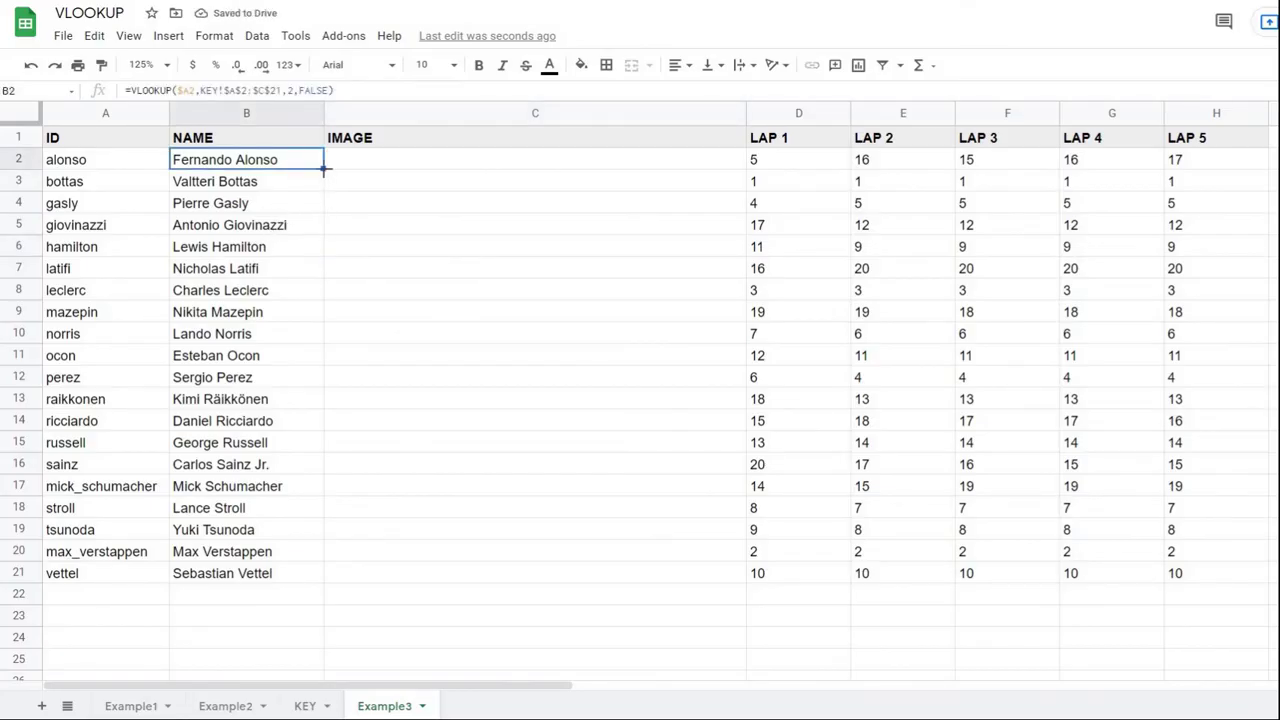
{"action": "left_click_drag", "start_coordinate": [323, 169], "coordinate": [575, 229]}
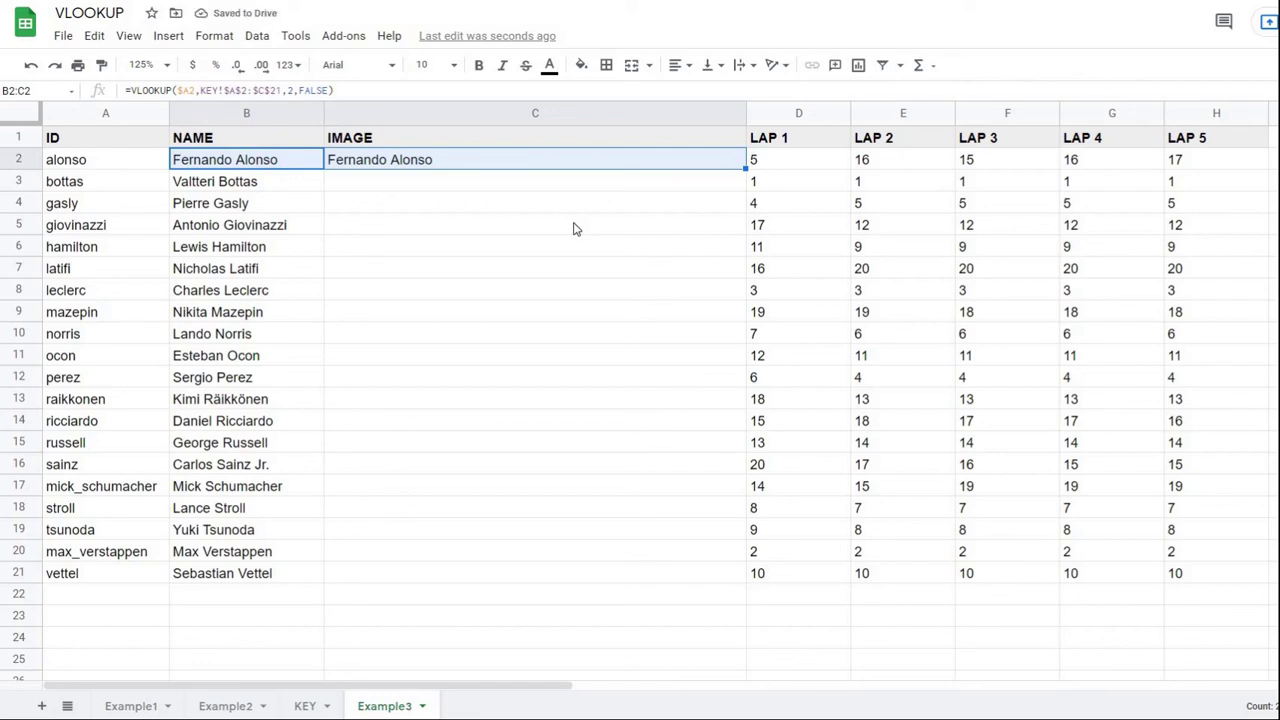
Change C2's lookup column index from 2 to 3 and fill it down to C21.
{"action": "left_click", "coordinate": [455, 167]}
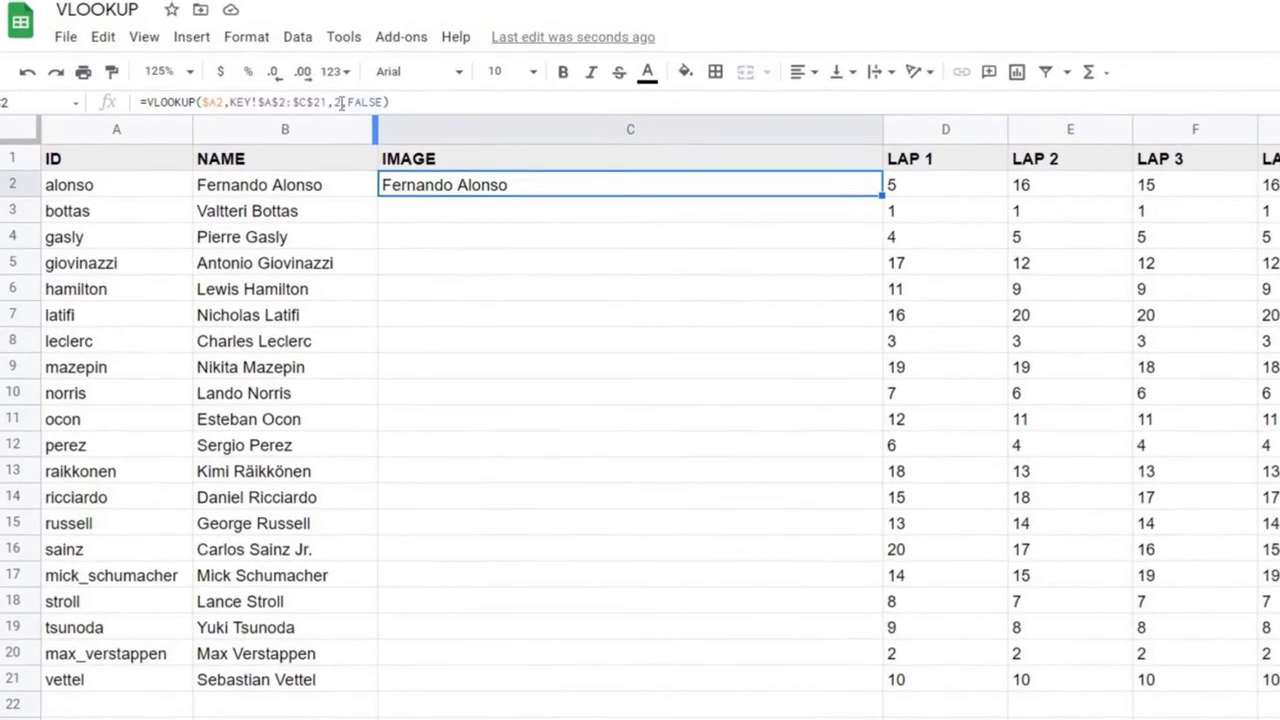
{"action": "double_click", "coordinate": [297, 91]}
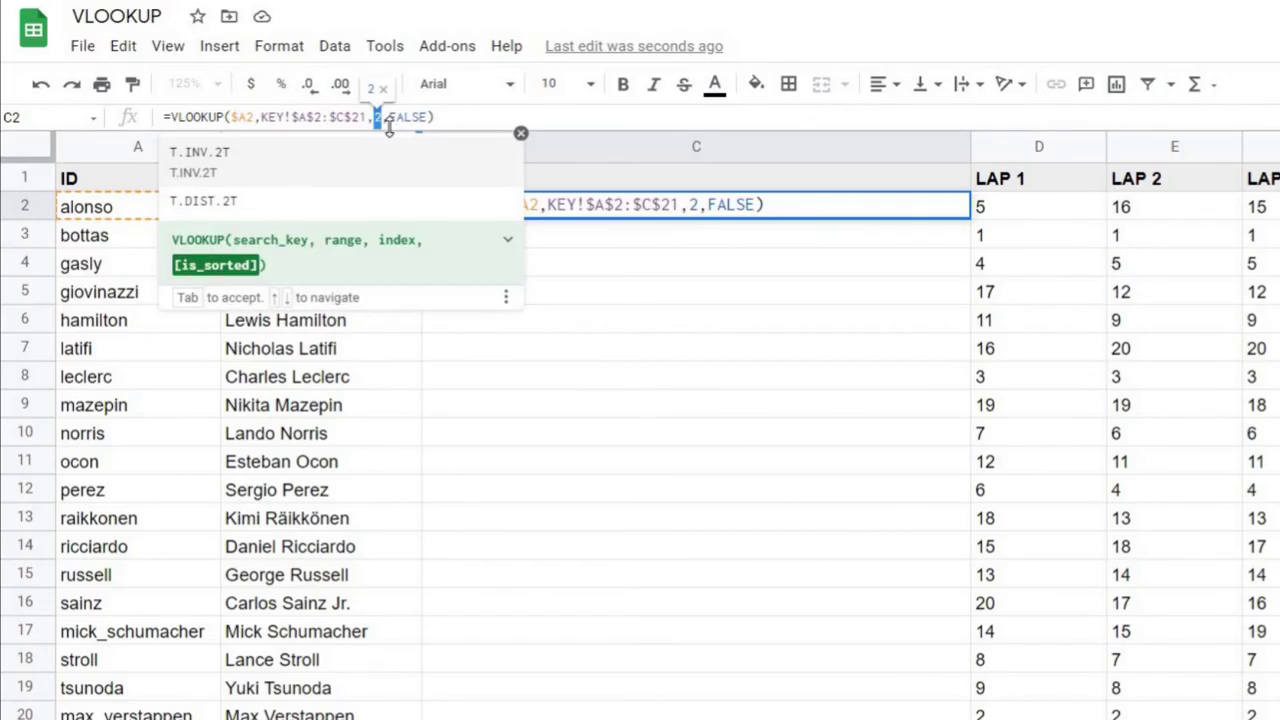
{"action": "type", "text": "3"}
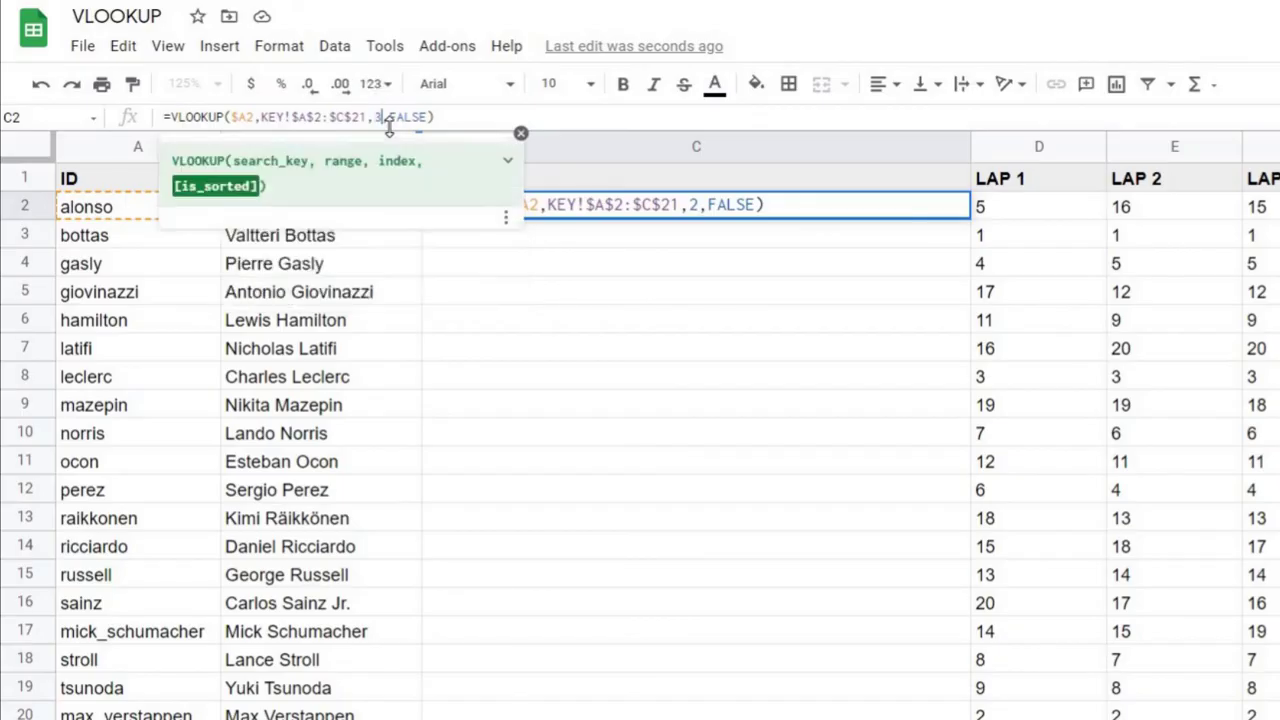
{"action": "key", "text": "Return"}
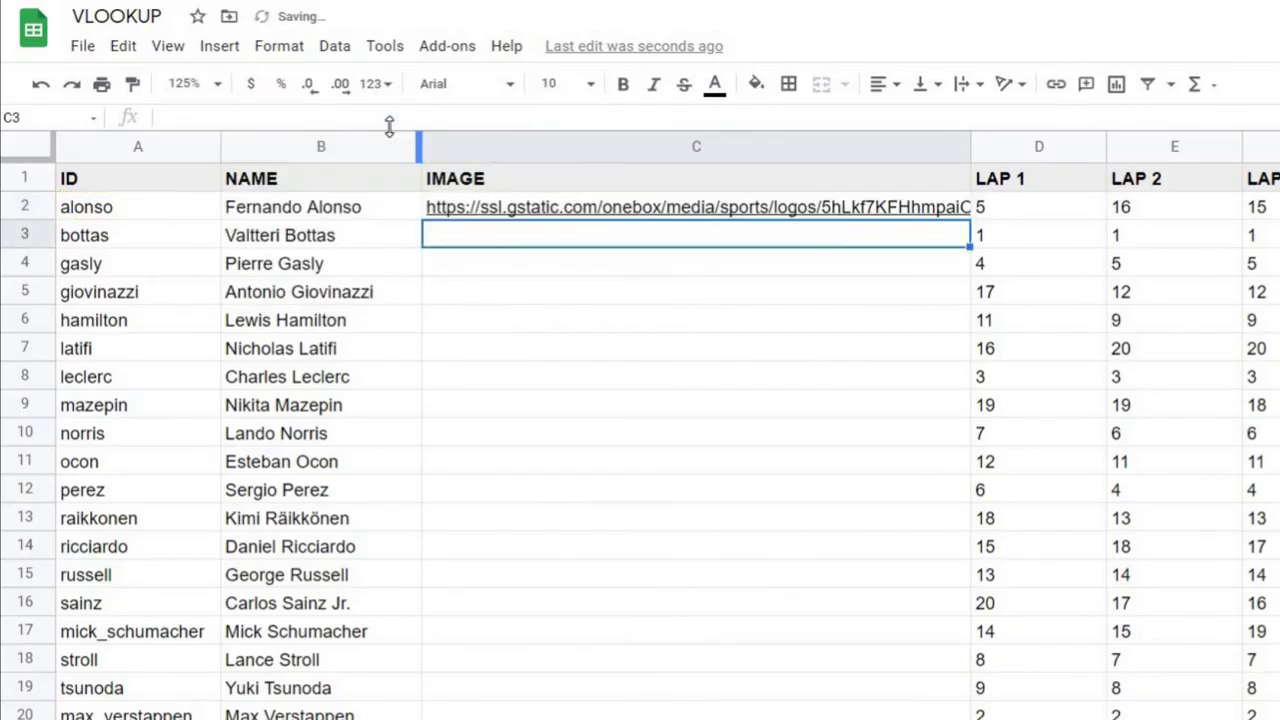
{"action": "key", "text": "Up"}
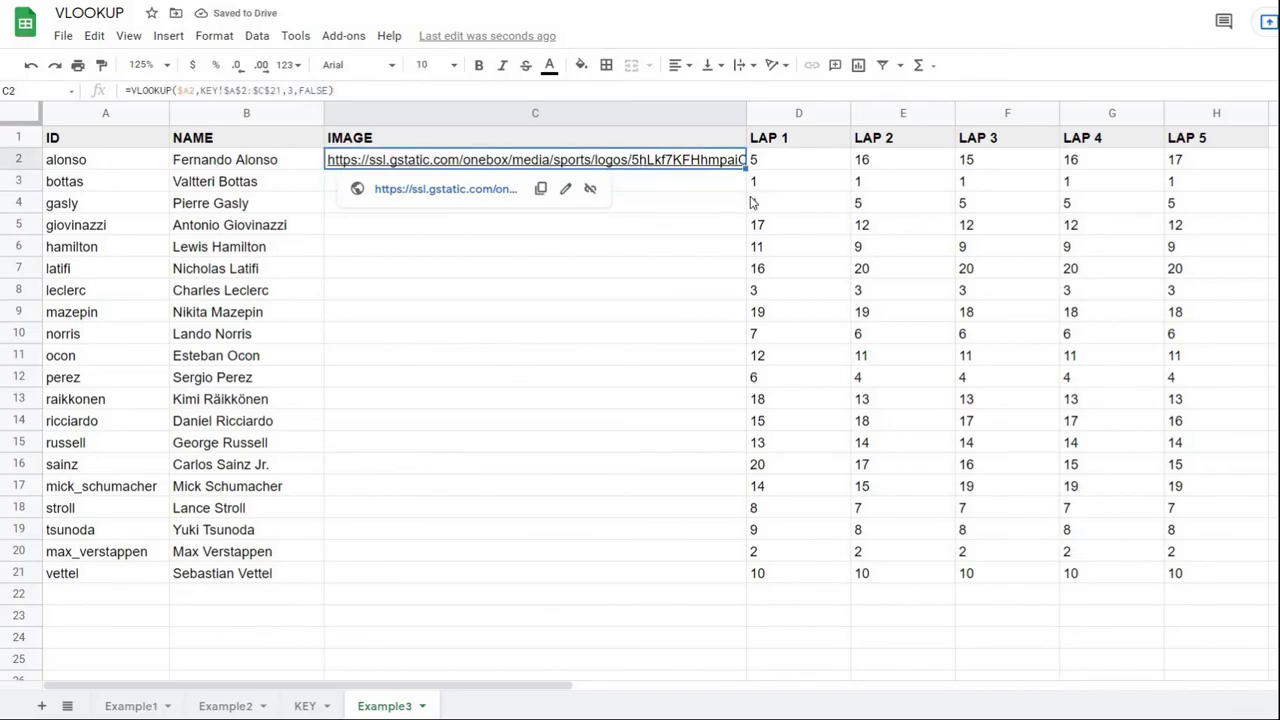
{"action": "left_click_drag", "start_coordinate": [746, 170], "coordinate": [750, 578]}
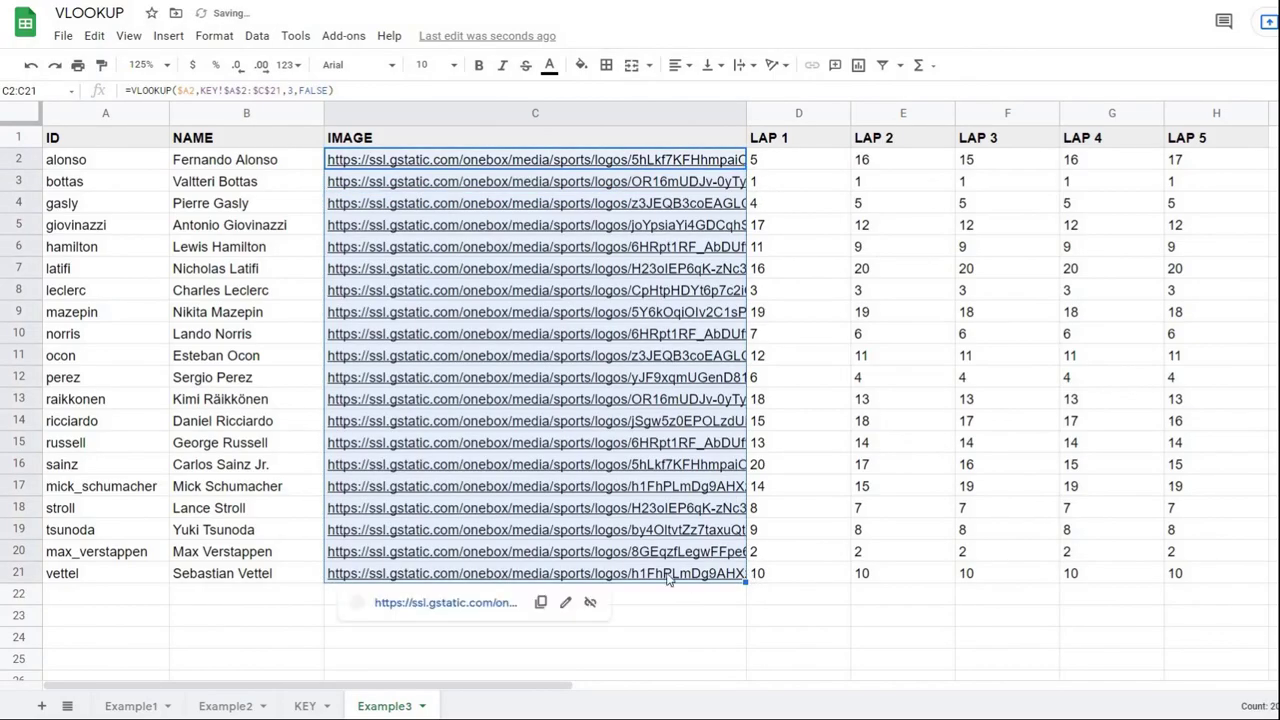